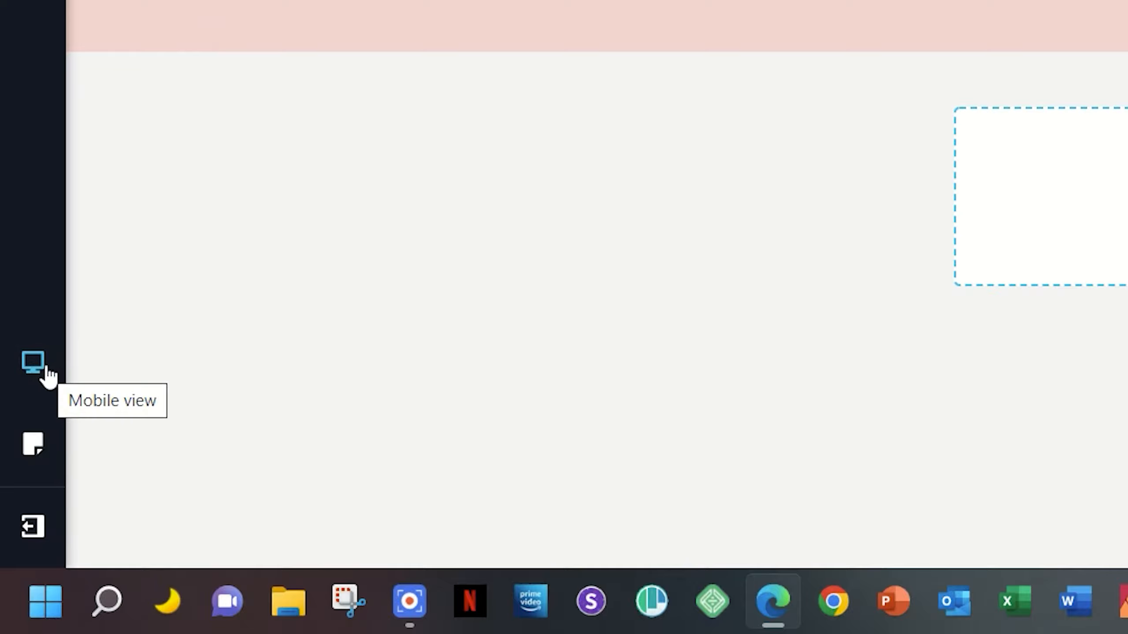
# Preview the page in the tablet and mobile views, and return to the desktop view.
pyautogui.click(44, 369)
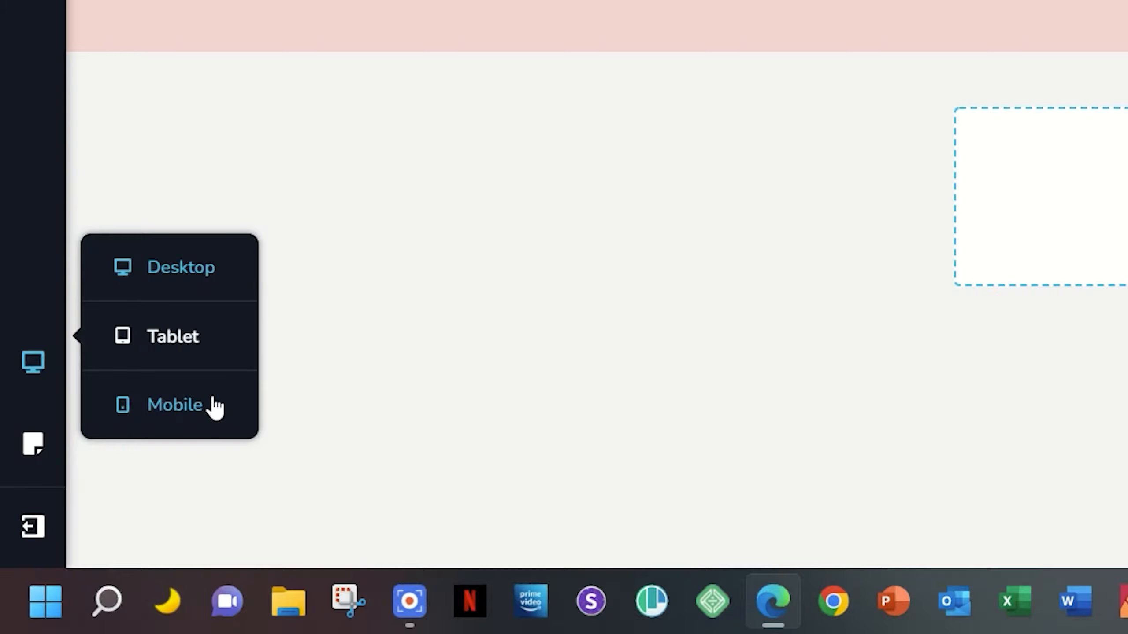
pyautogui.click(199, 349)
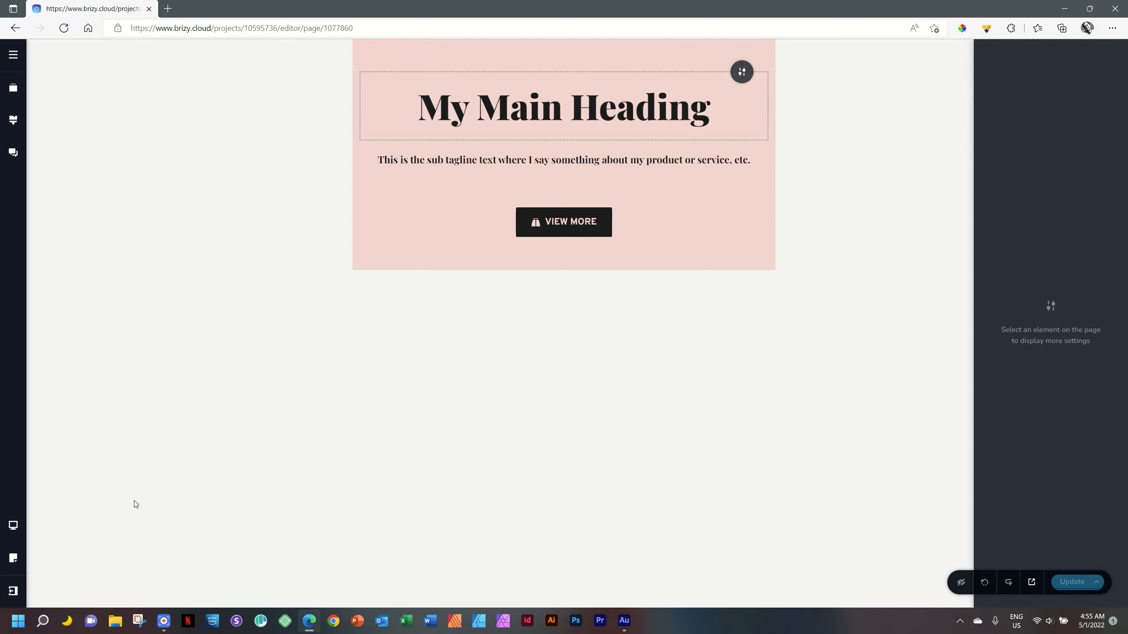
pyautogui.click(13, 526)
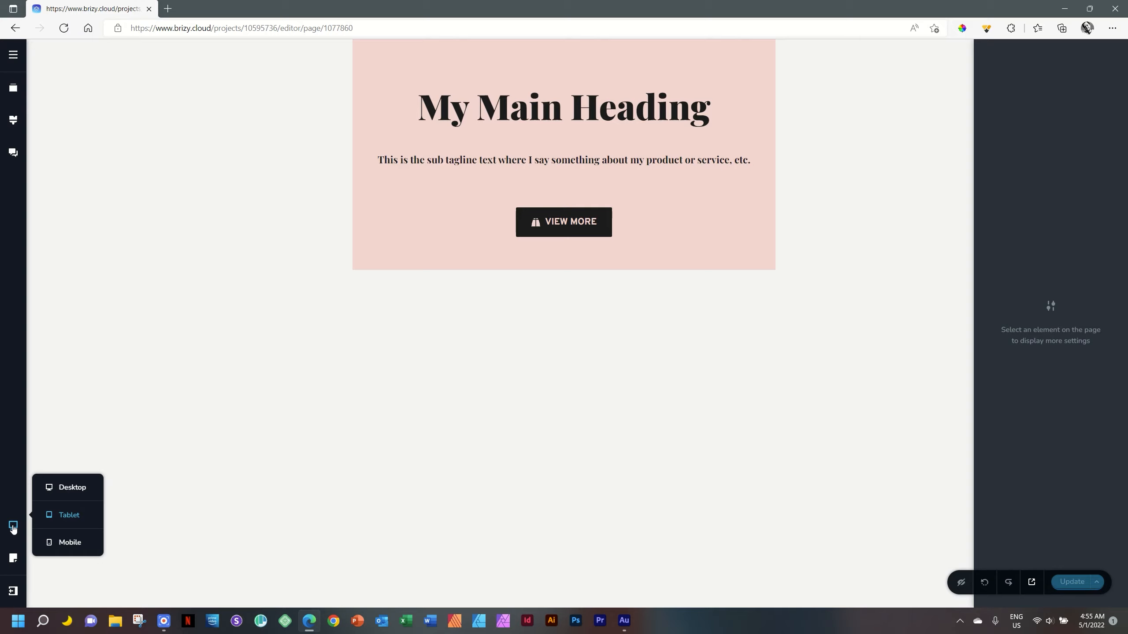
pyautogui.click(63, 542)
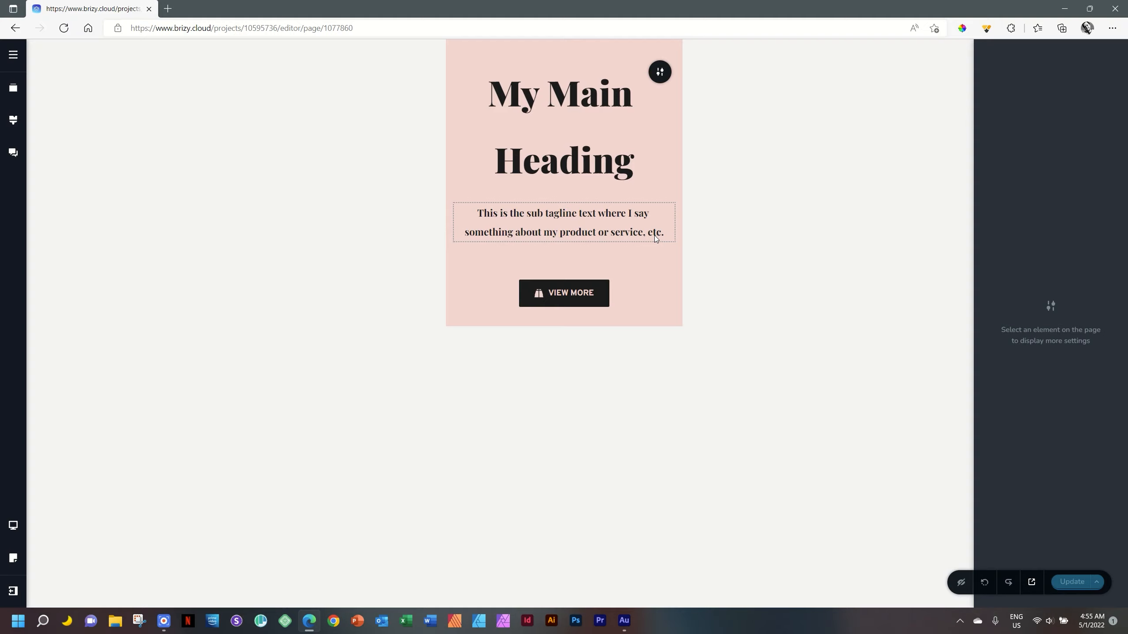
pyautogui.click(14, 525)
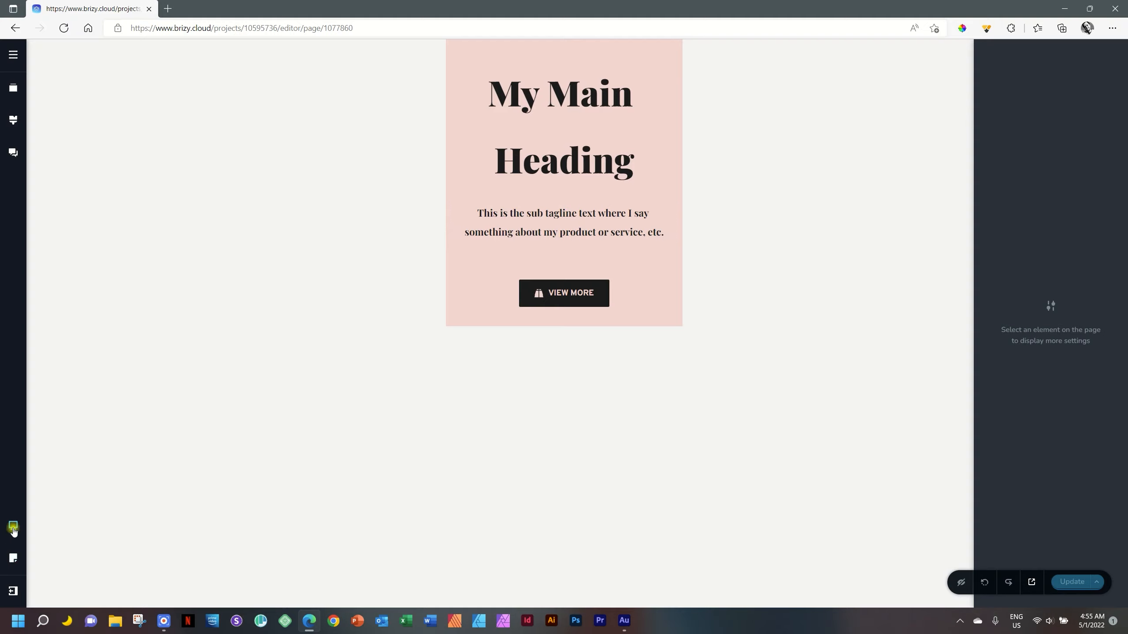
pyautogui.click(74, 487)
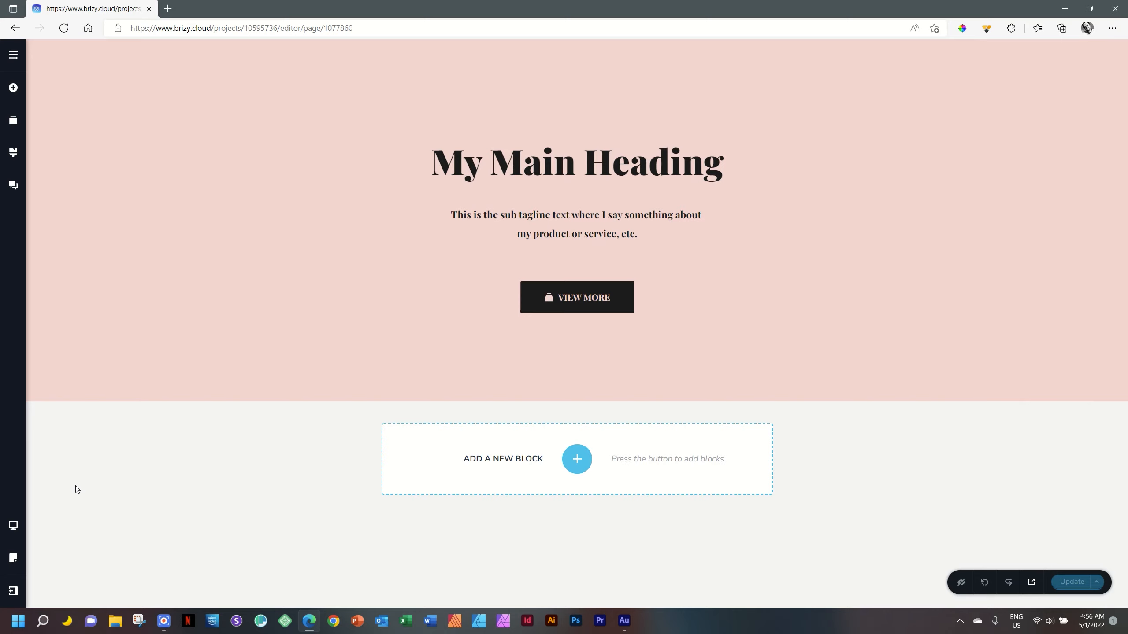
# Cycle through the device views until the page is back in the desktop view.
pyautogui.hotkey('ctrl', 'Up')
pyautogui.hotkey('ctrl', 'Up')
pyautogui.hotkey('ctrl', 'Up')
pyautogui.hotkey('ctrl', 'Up')
pyautogui.hotkey('ctrl', 'Up')
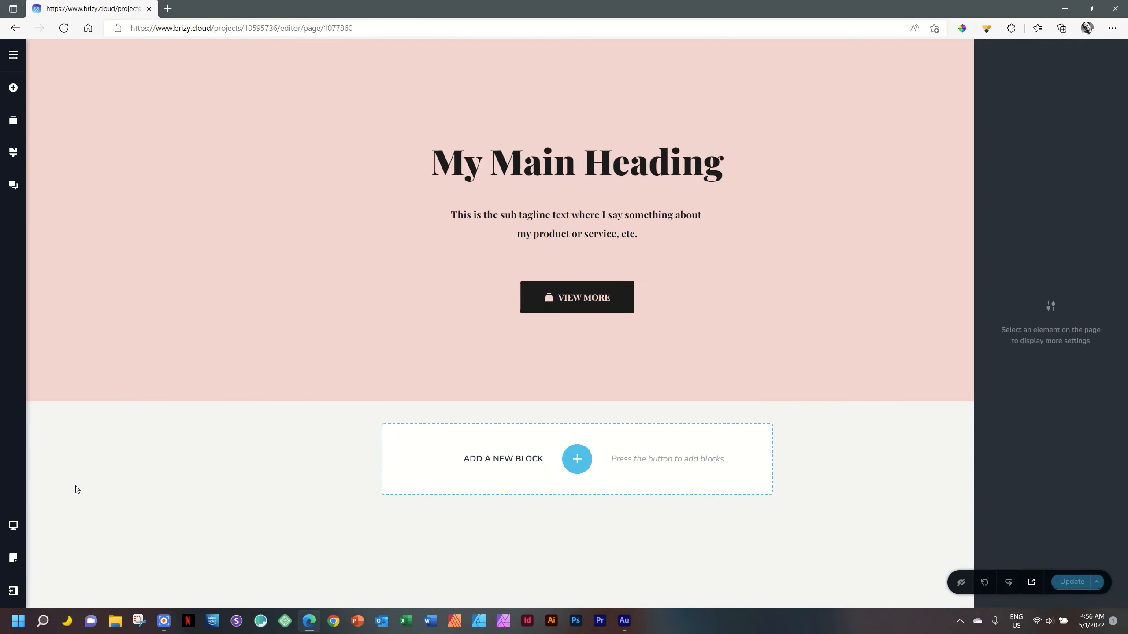
pyautogui.hotkey('ctrl', 'Up')
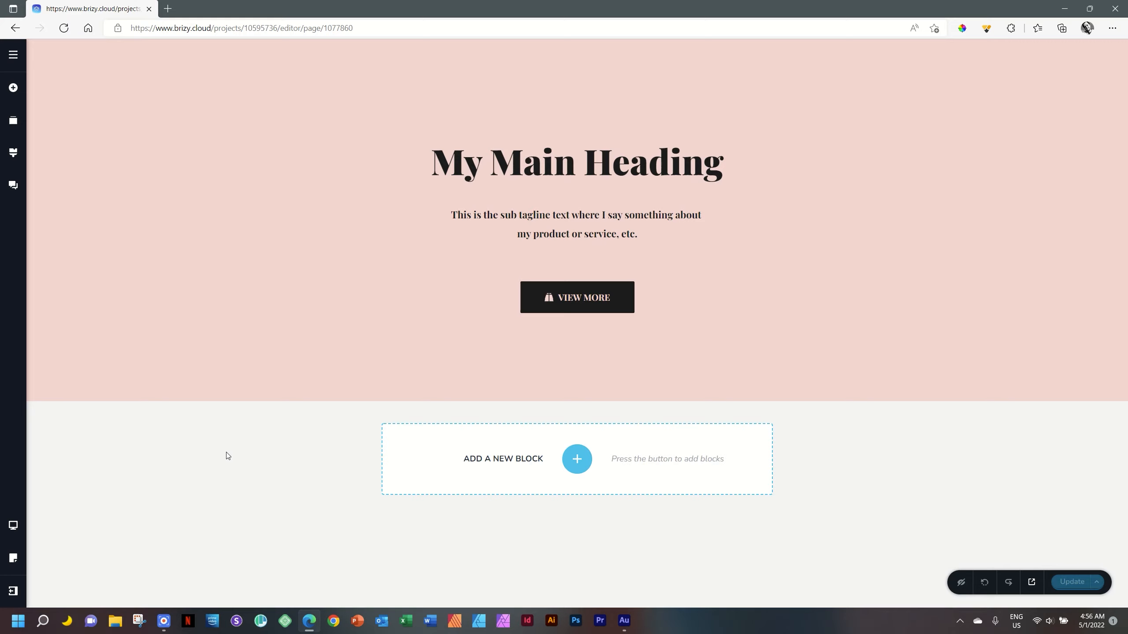
# In the mobile view, set the main heading's font size to 32 px.
pyautogui.moveTo(13, 525)
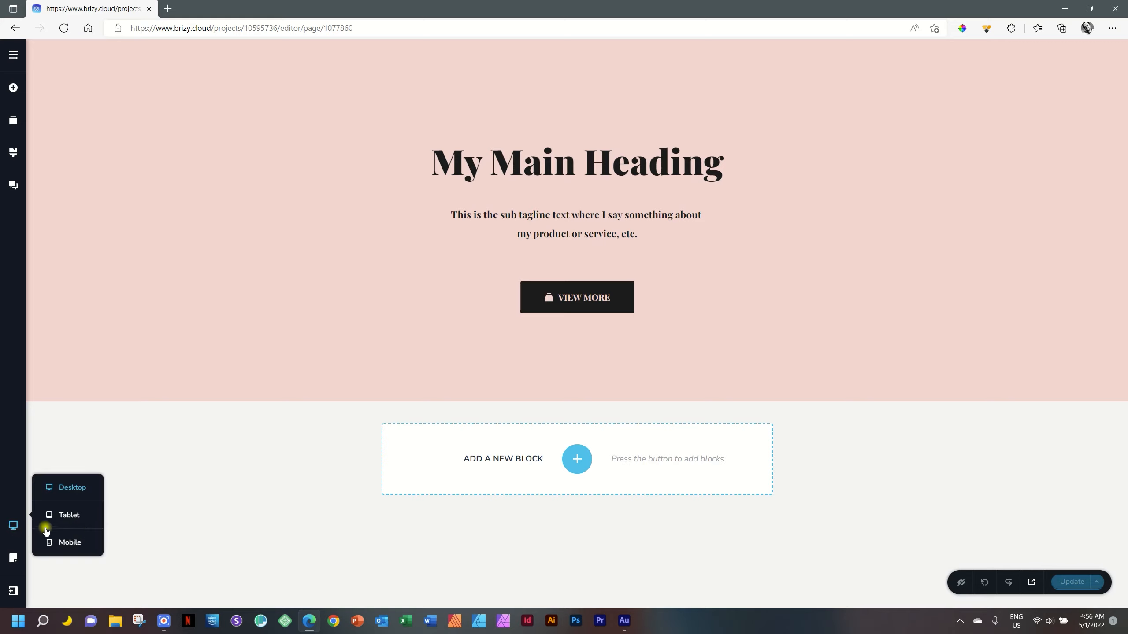
pyautogui.click(72, 543)
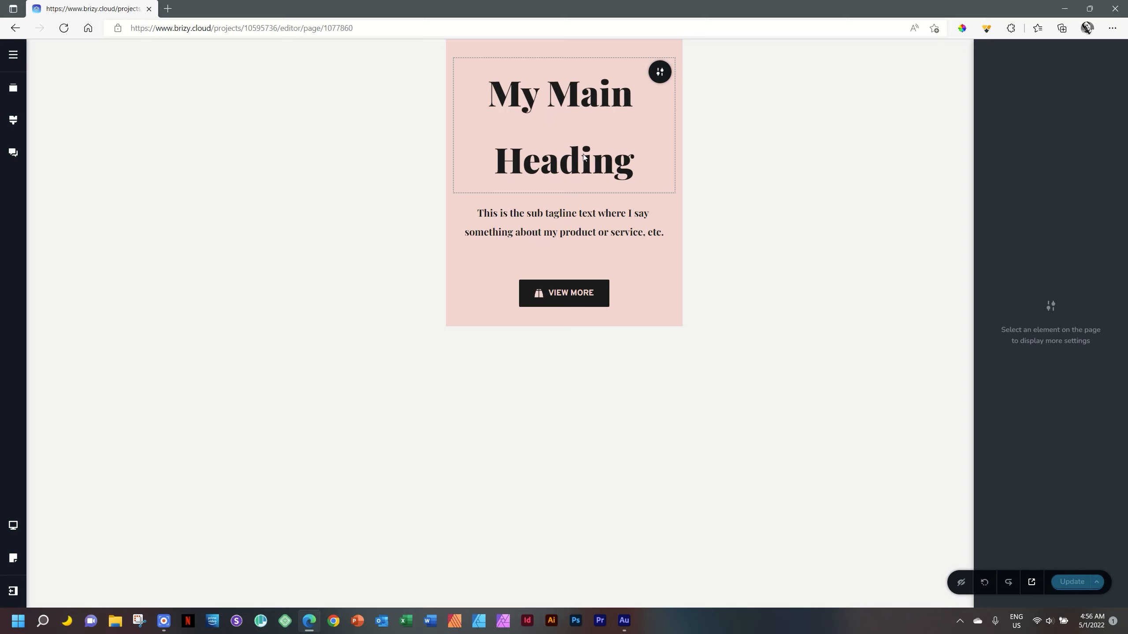
pyautogui.click(590, 98)
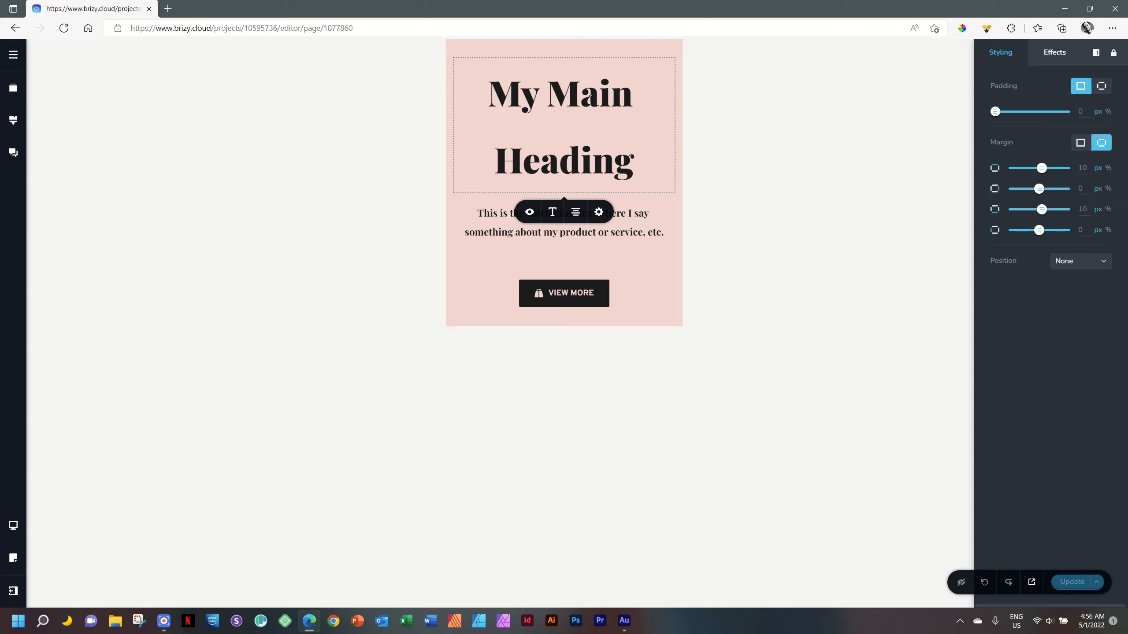
pyautogui.click(552, 212)
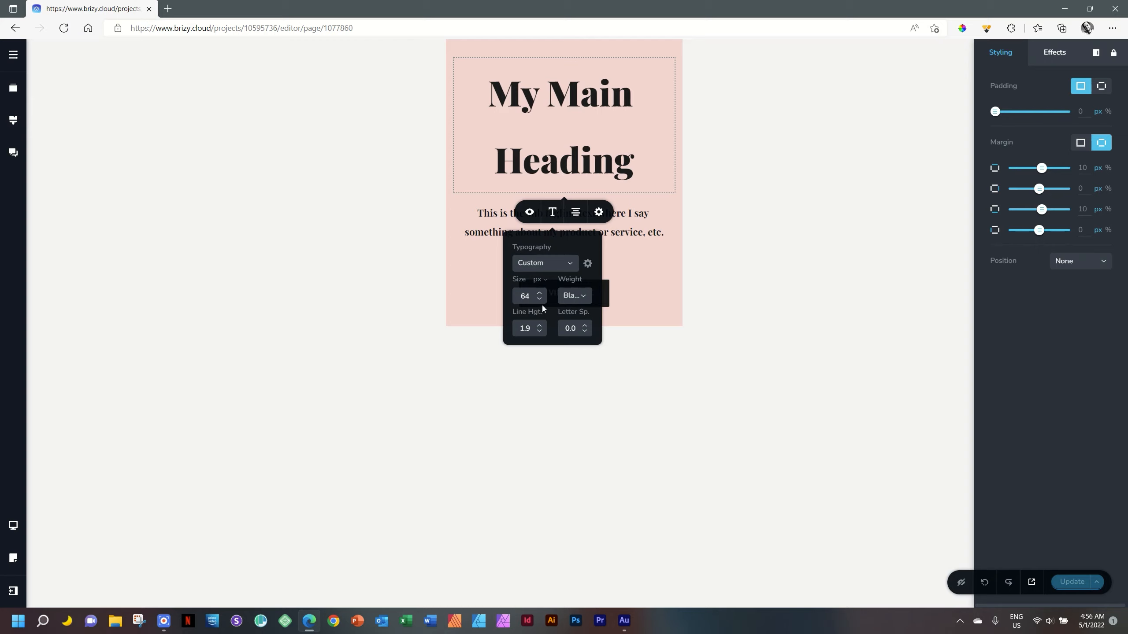
pyautogui.doubleClick(524, 296)
pyautogui.write('32')
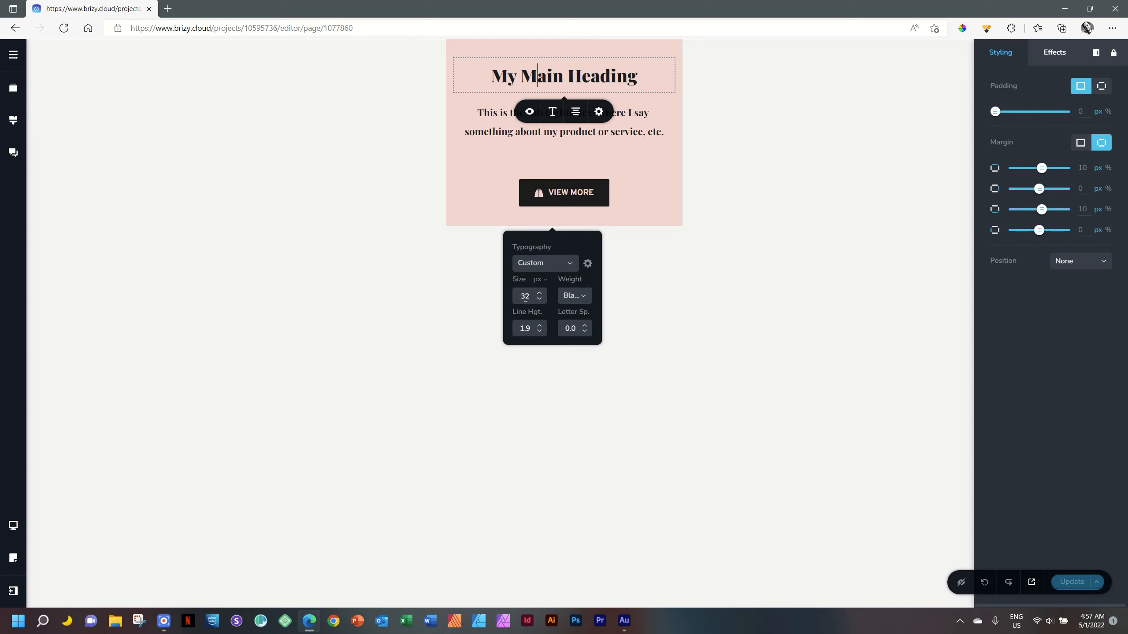
# Set the sub tagline's mobile font size to 16 px and its weight to Normal.
pyautogui.click(639, 113)
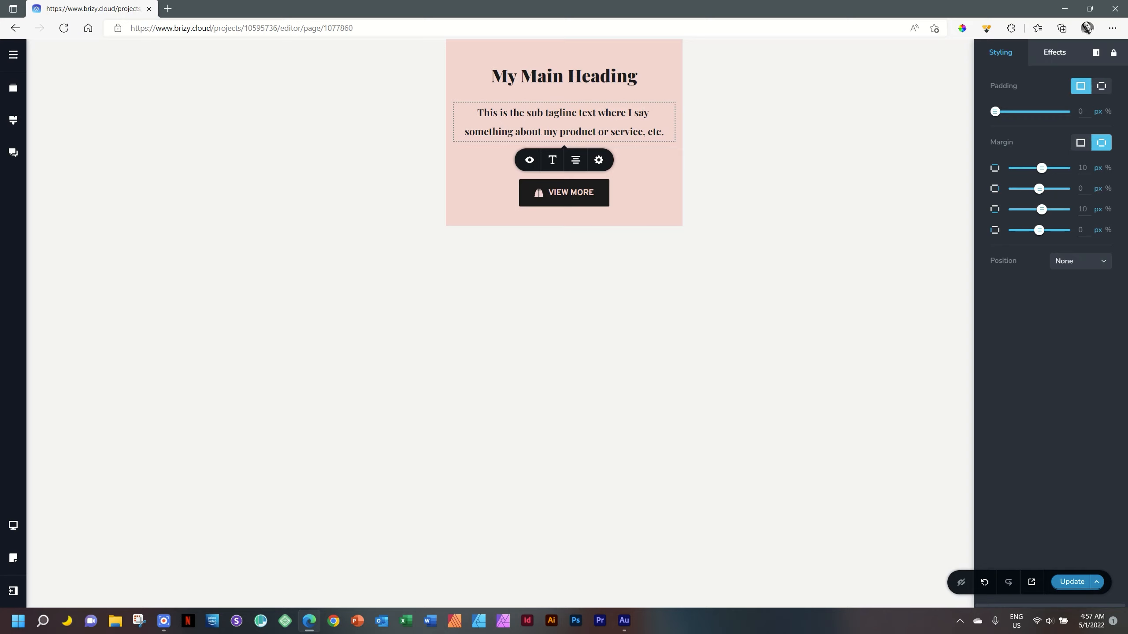
pyautogui.click(572, 115)
pyautogui.click(551, 161)
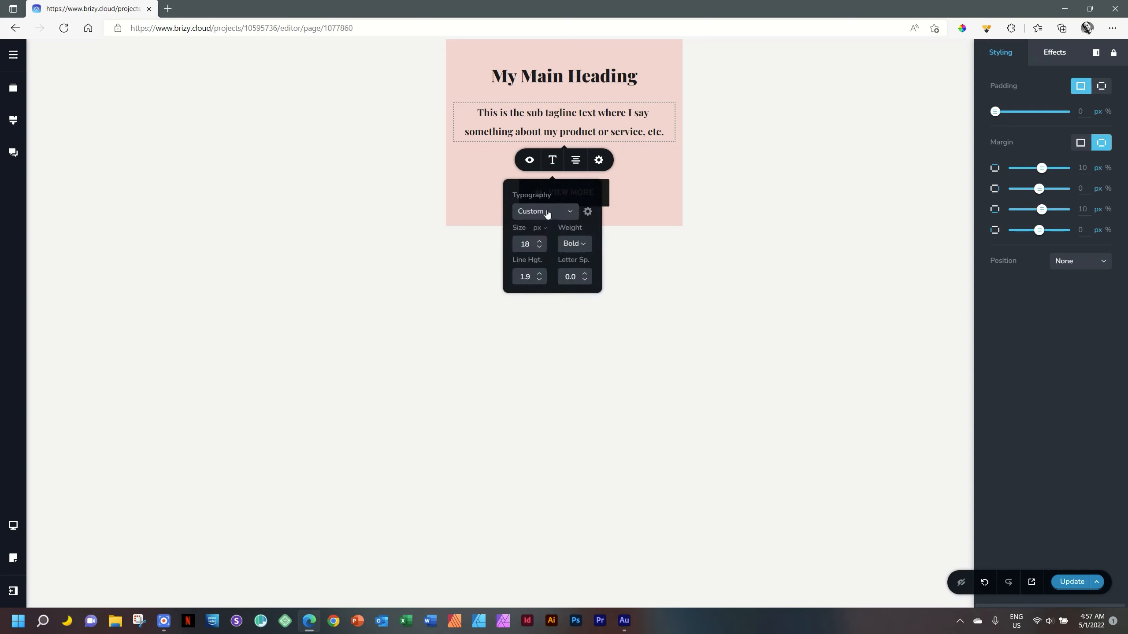
pyautogui.click(539, 247)
pyautogui.click(539, 247)
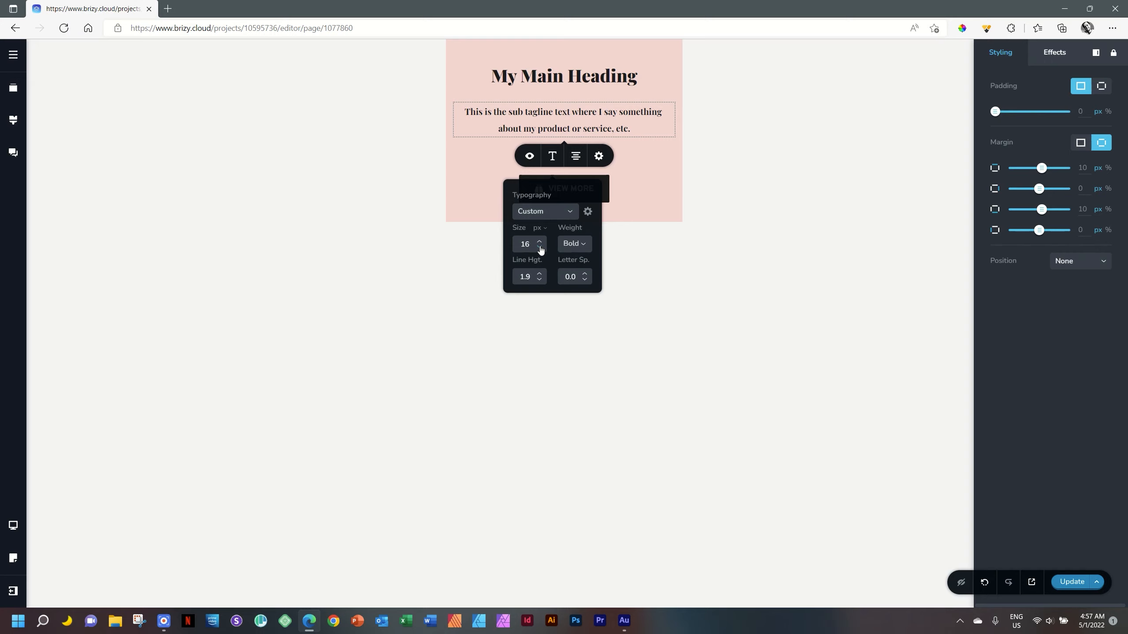
pyautogui.click(571, 248)
pyautogui.click(572, 263)
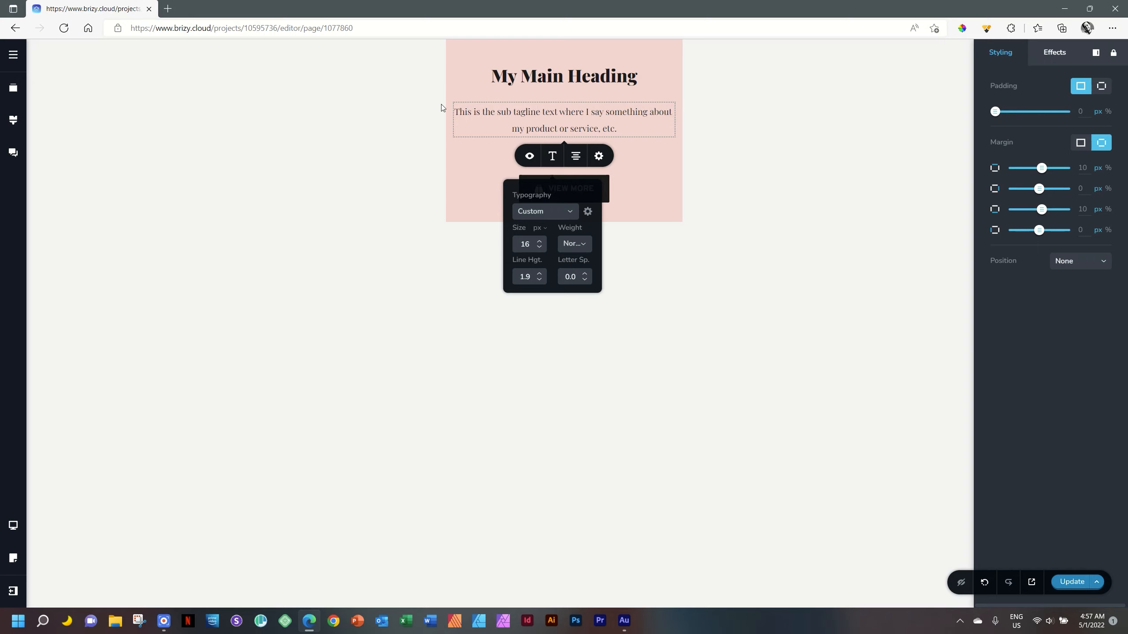
pyautogui.click(716, 131)
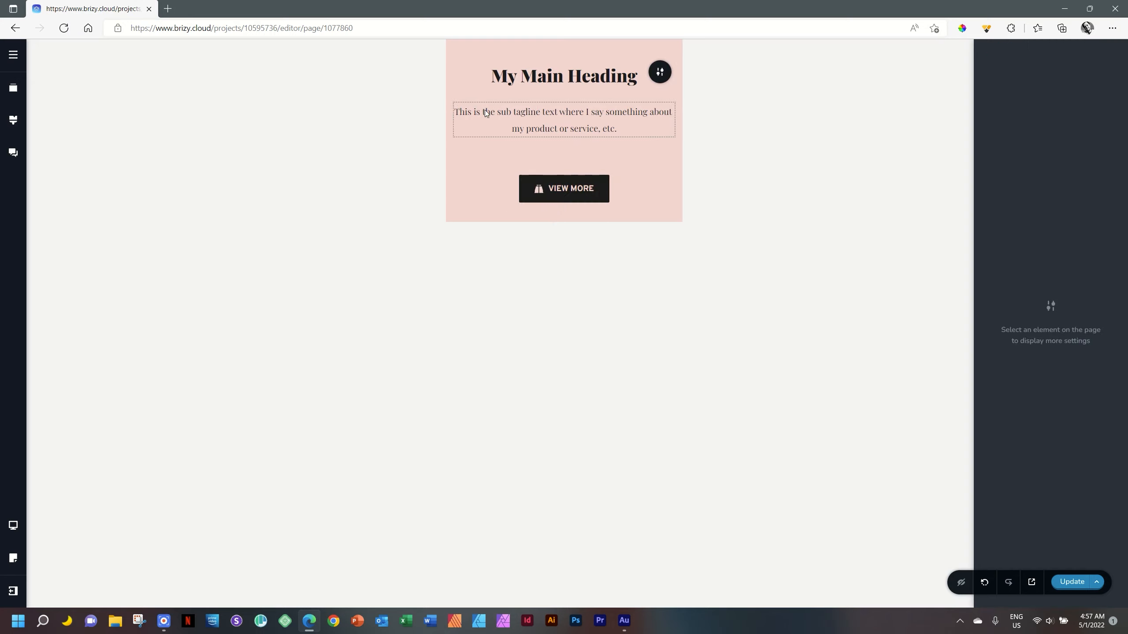
# Give the sub tagline separate side paddings on mobile, with 15 px on its right and matching padding on its left.
pyautogui.click(578, 115)
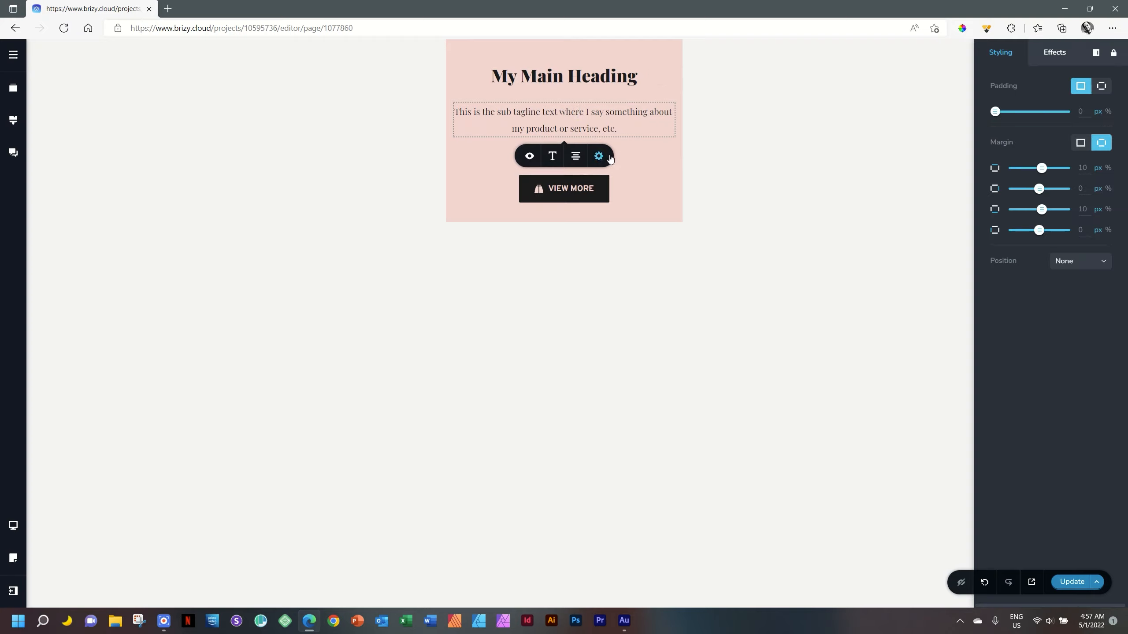
pyautogui.click(598, 156)
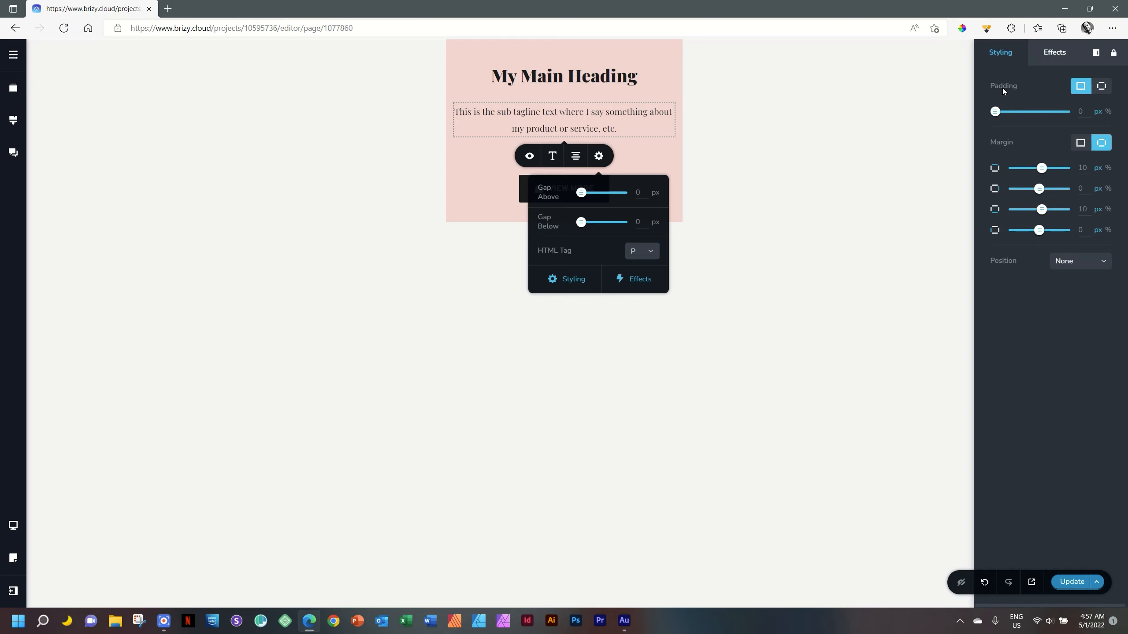
pyautogui.click(1106, 87)
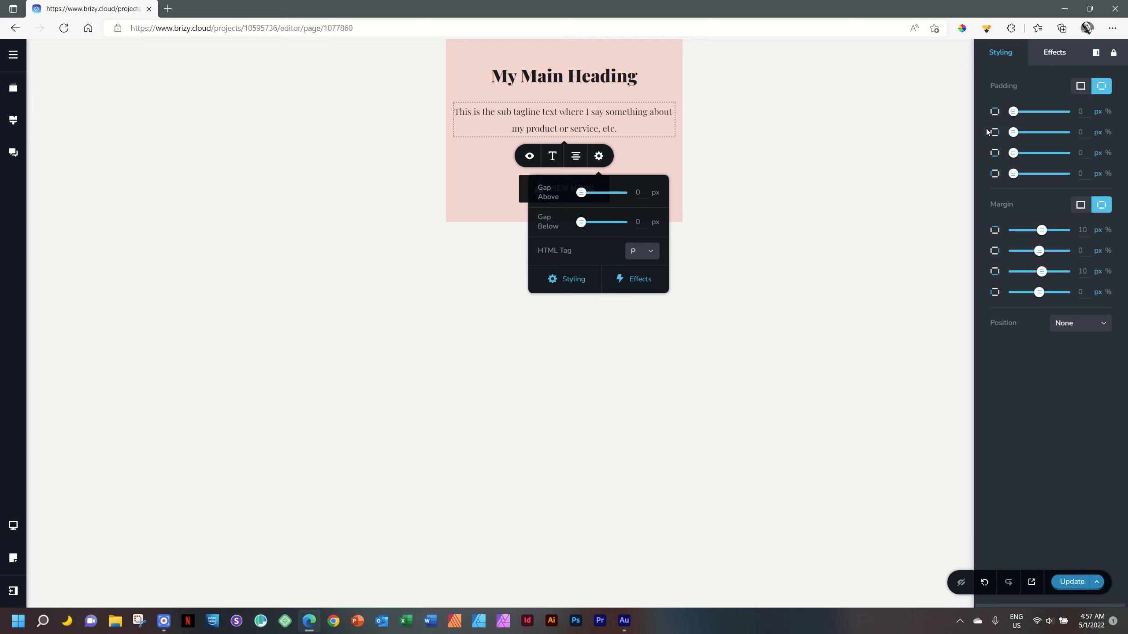
pyautogui.click(1079, 133)
pyautogui.write('15')
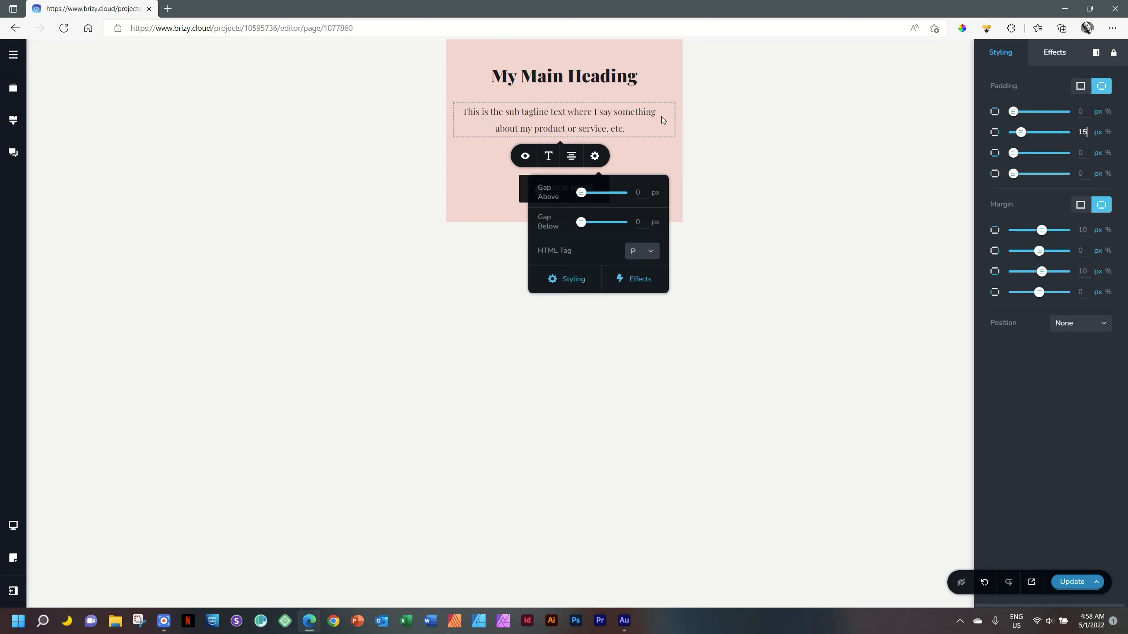
pyautogui.moveTo(1084, 175); pyautogui.dragTo(1057, 176)
pyautogui.click(750, 166)
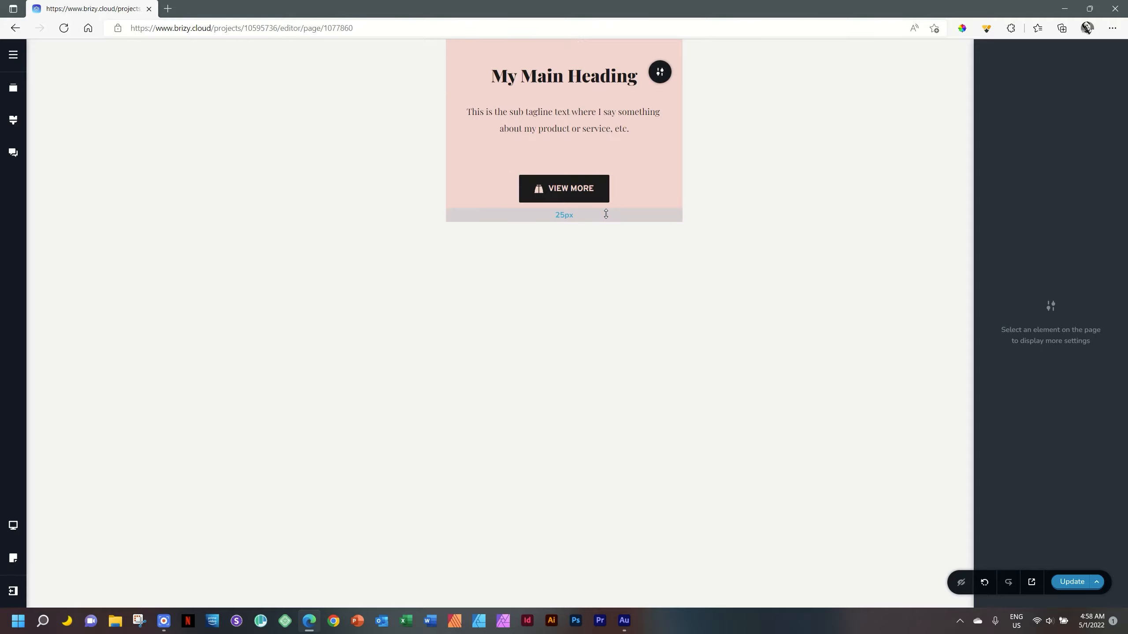
# Increase the pink block's top and bottom padding in the mobile view.
pyautogui.moveTo(600, 48); pyautogui.dragTo(599, 63)
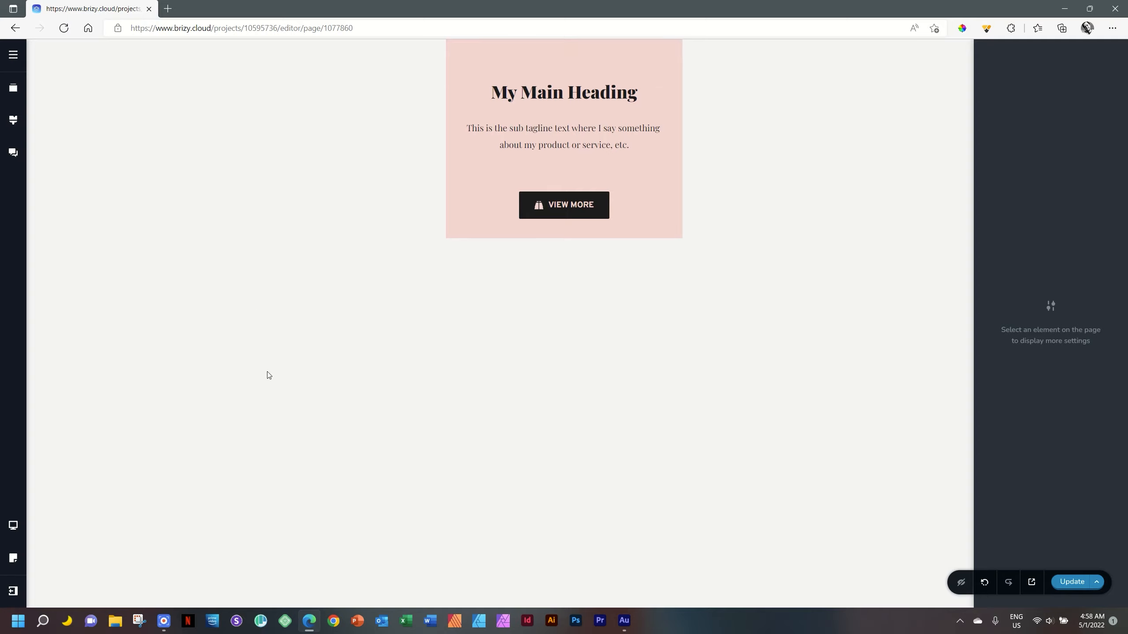
pyautogui.moveTo(597, 241); pyautogui.dragTo(596, 260)
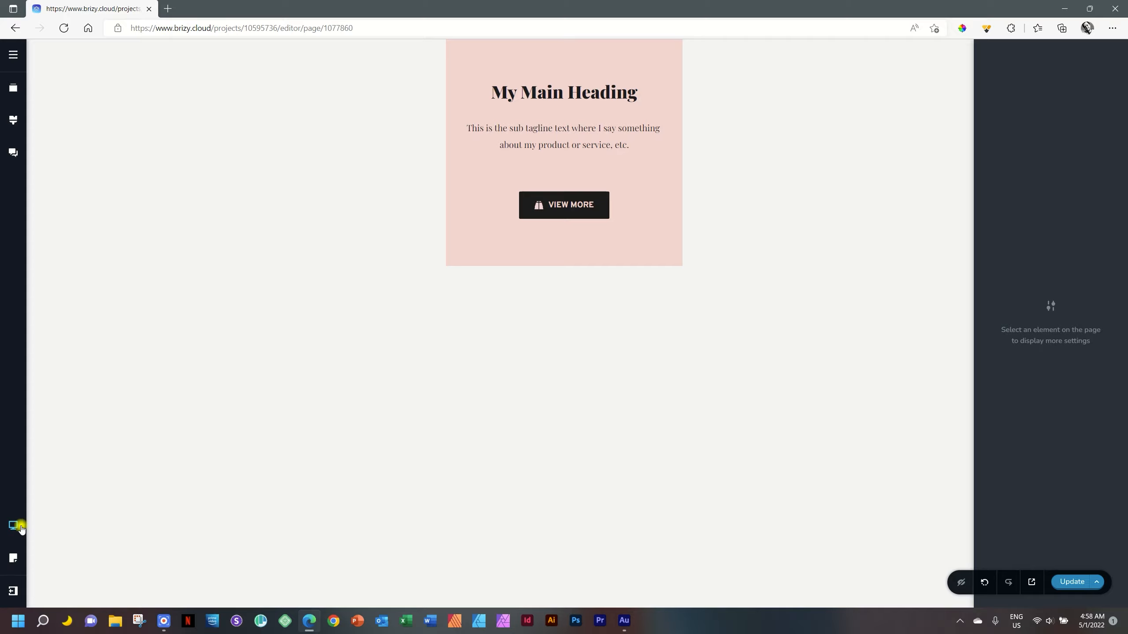
# Return to the desktop view and check the main heading's typography settings.
pyautogui.moveTo(13, 526)
pyautogui.click(77, 482)
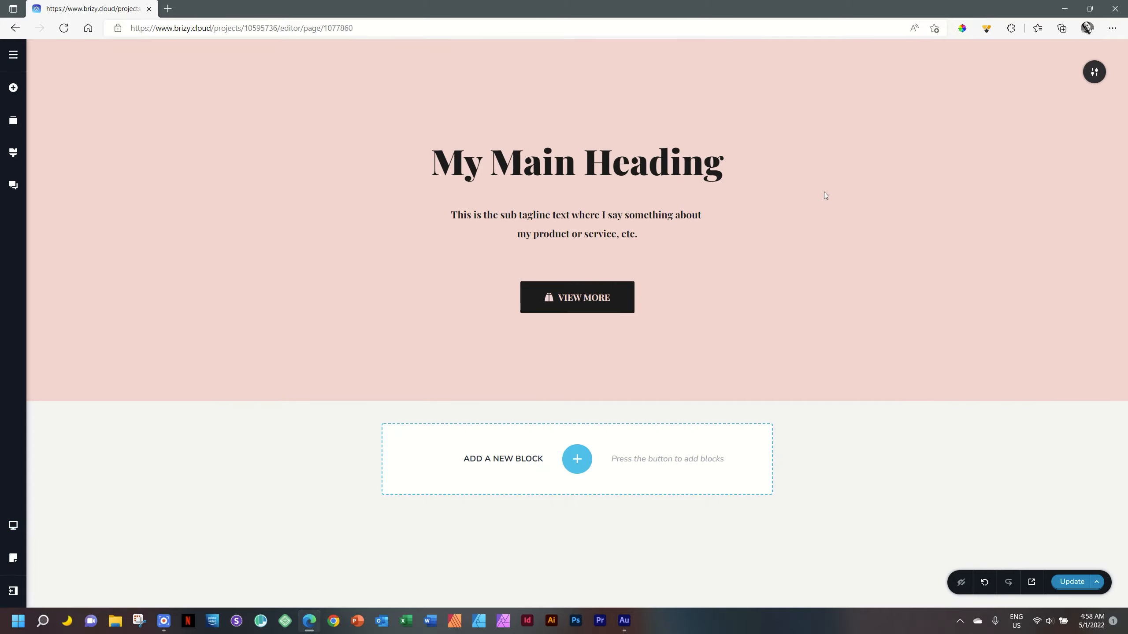
pyautogui.click(662, 165)
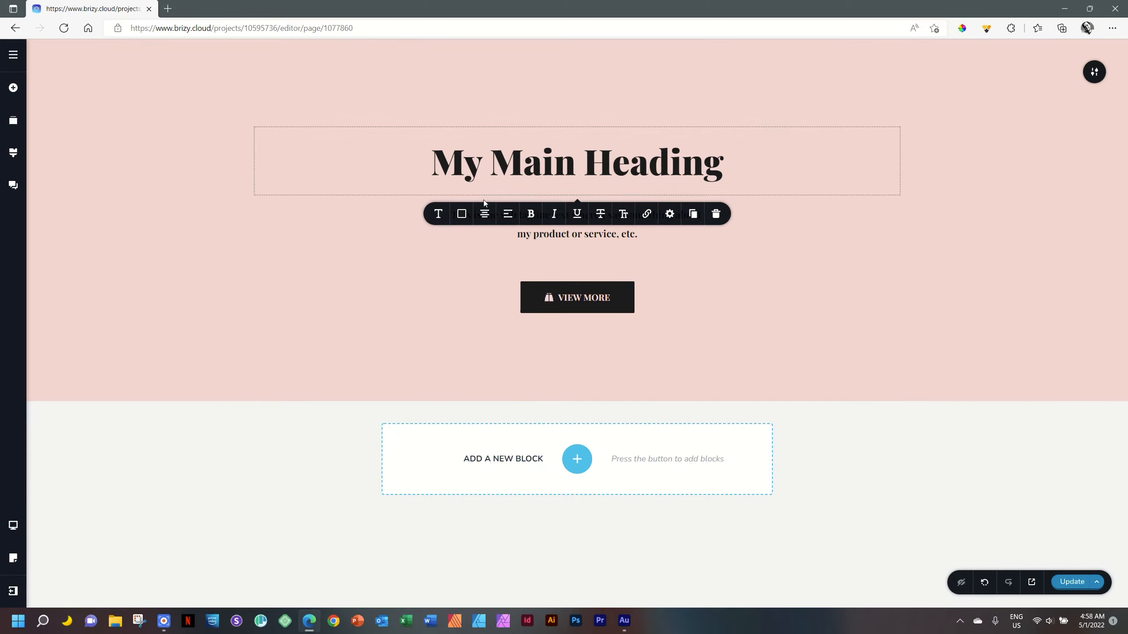
pyautogui.click(438, 213)
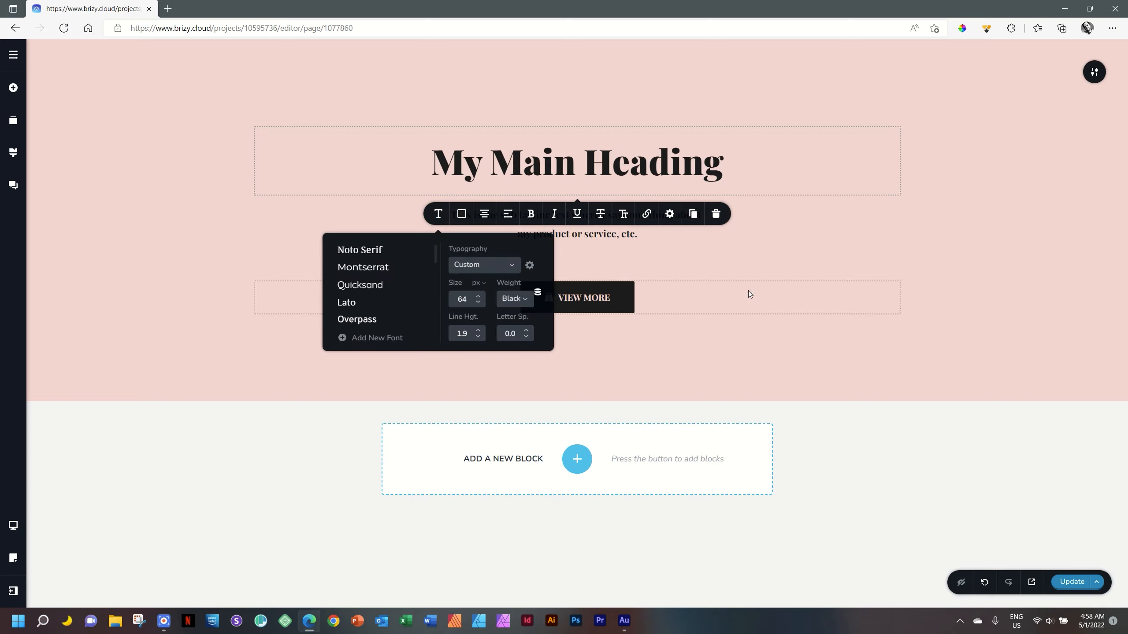
pyautogui.click(986, 255)
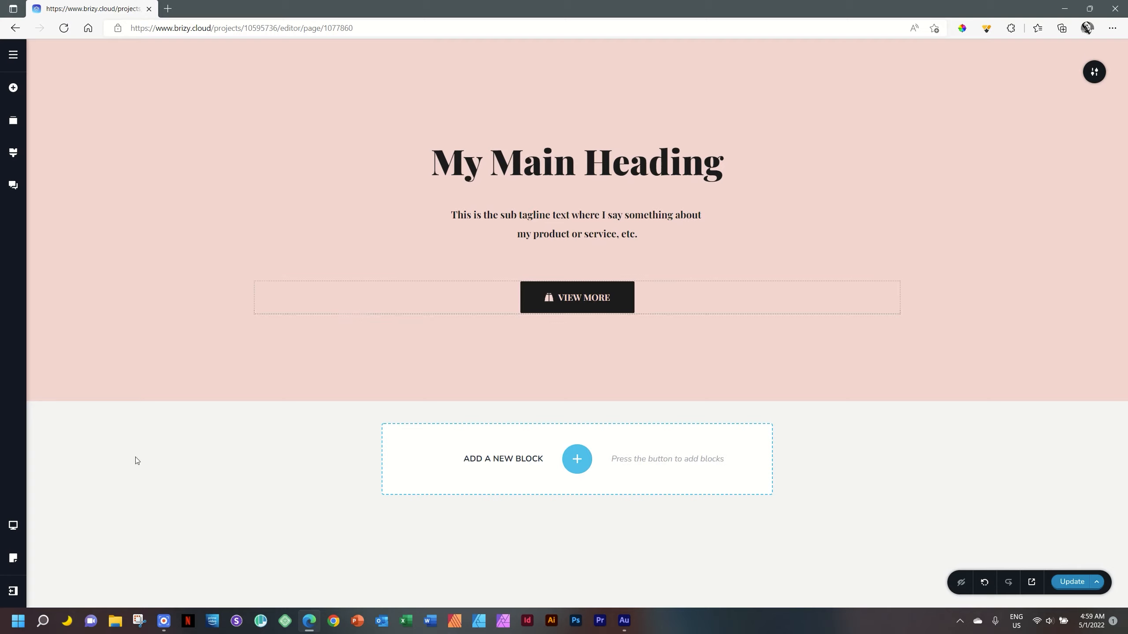
# In the tablet view, set the sub tagline's right and left padding to 20% each.
pyautogui.moveTo(25, 530)
pyautogui.click(72, 515)
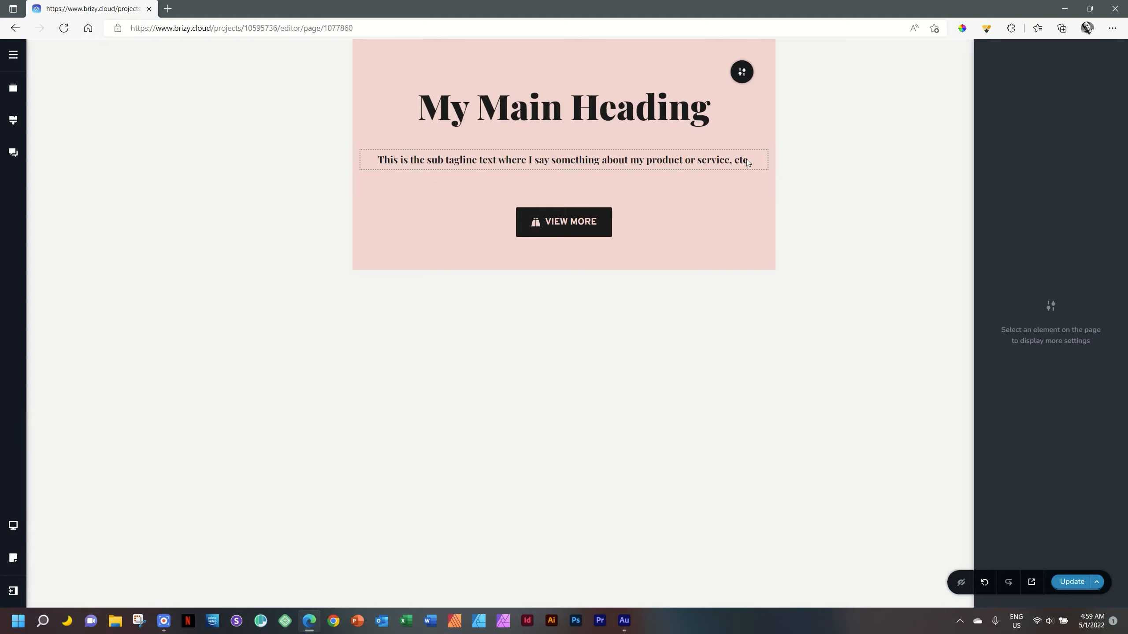
pyautogui.click(535, 161)
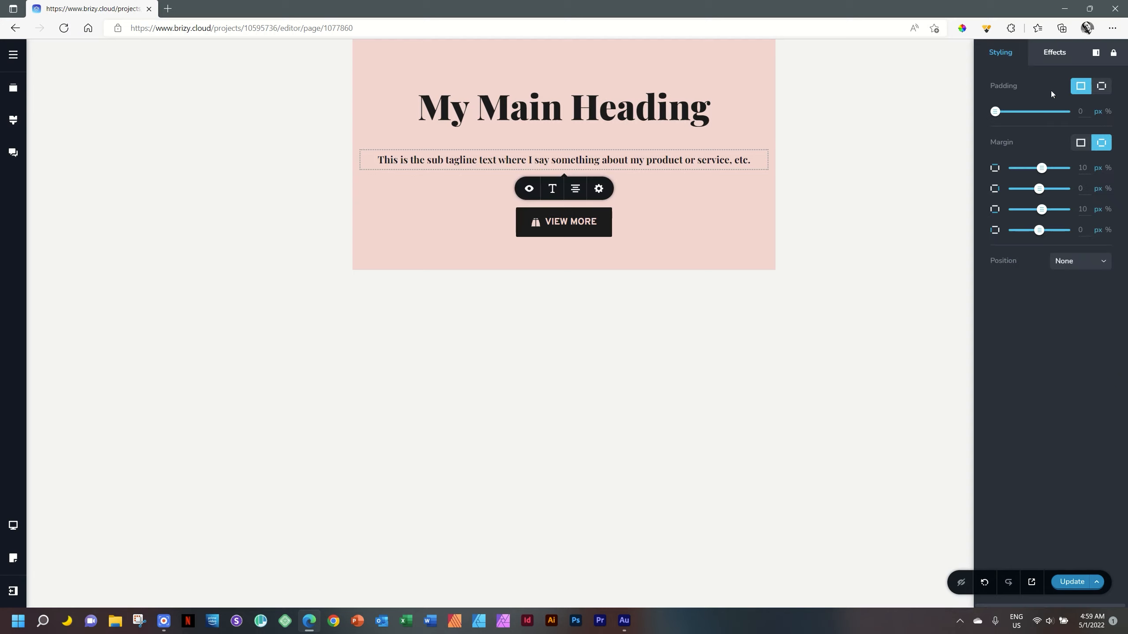
pyautogui.click(1103, 87)
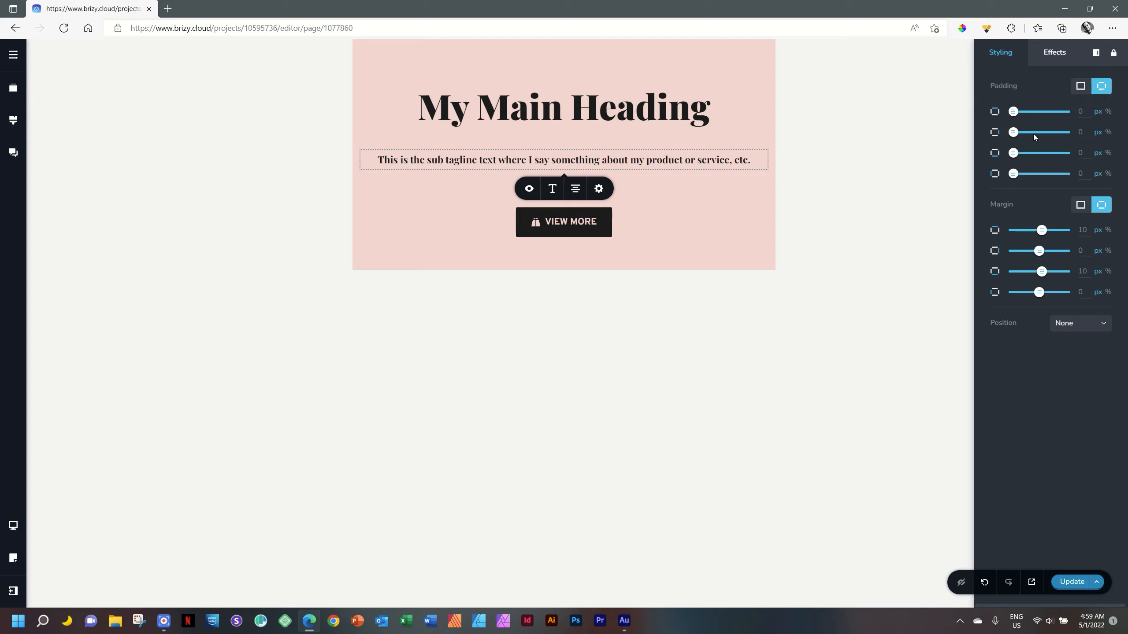
pyautogui.doubleClick(1089, 133)
pyautogui.write('20')
pyautogui.click(1108, 175)
pyautogui.doubleClick(1081, 173)
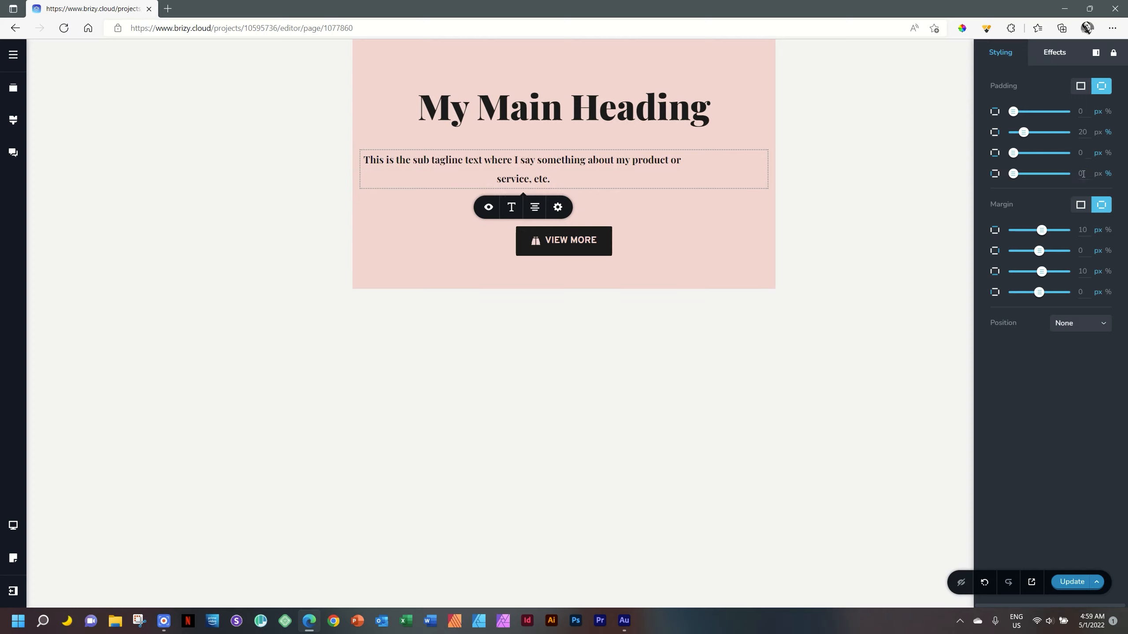
pyautogui.write('20')
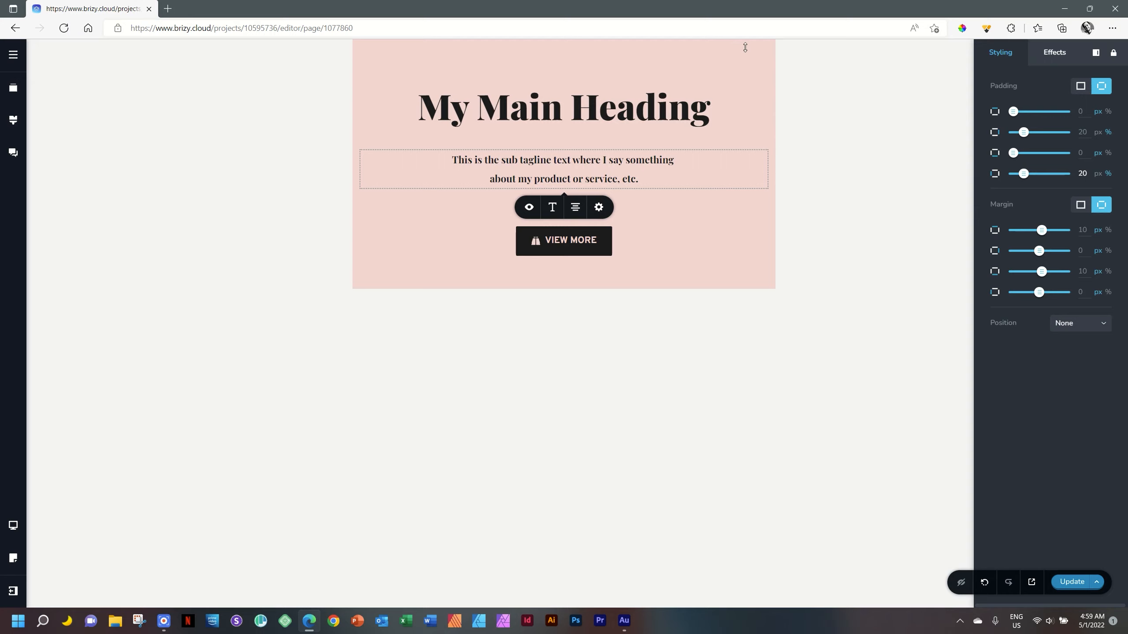
pyautogui.click(835, 91)
pyautogui.moveTo(746, 83)
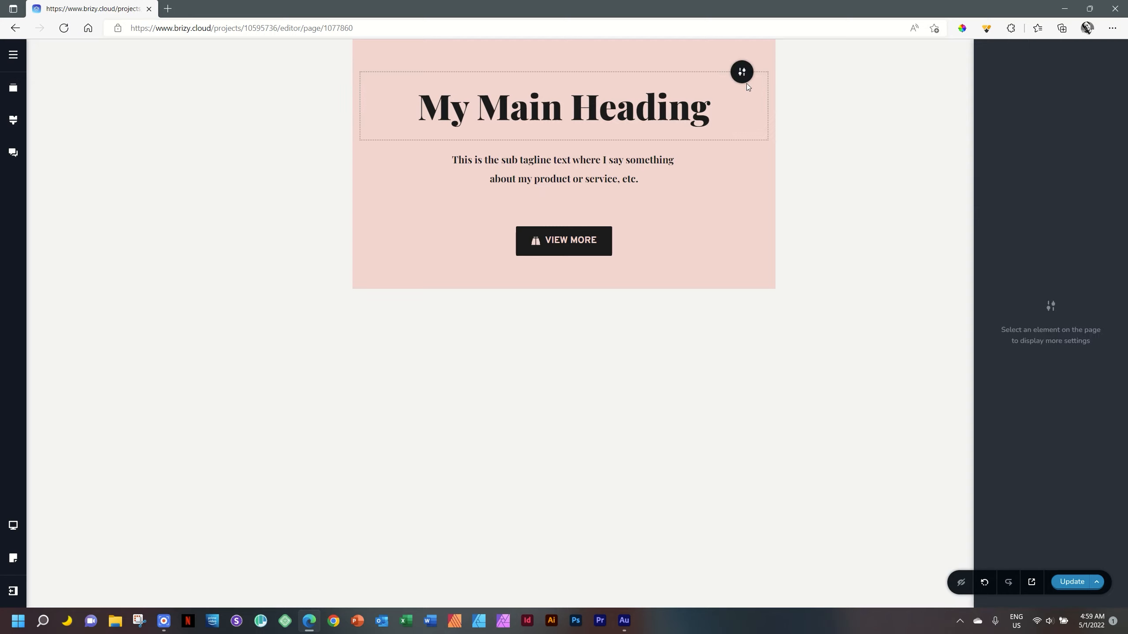
# Change the pink block's background overlay in the tablet view to the light teal swatch #B8E6E1.
pyautogui.click(741, 75)
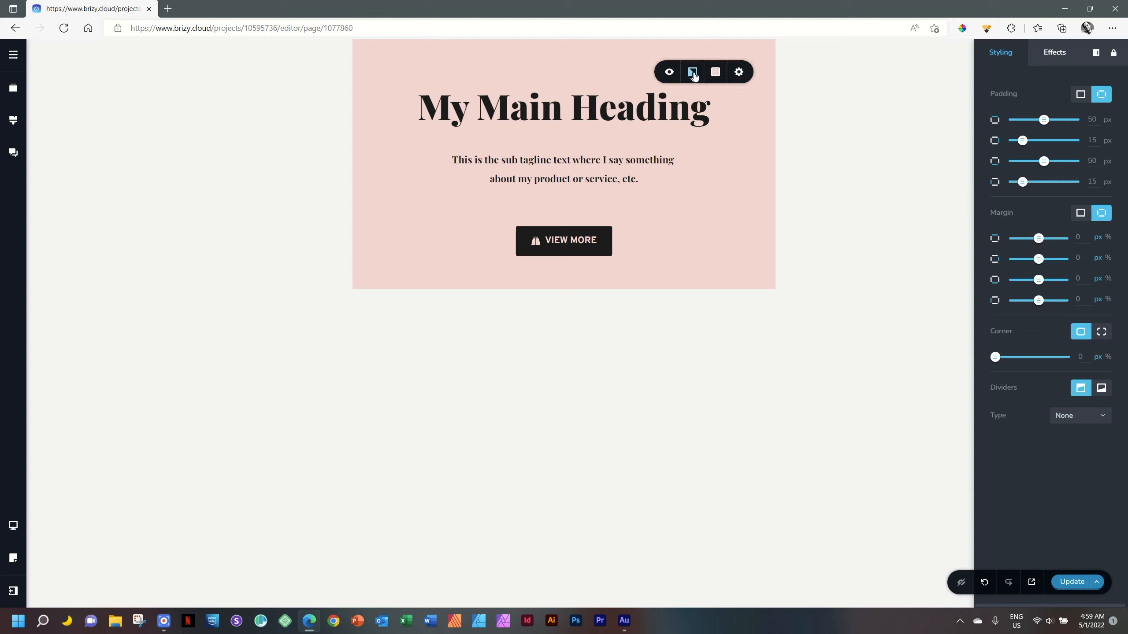
pyautogui.click(714, 73)
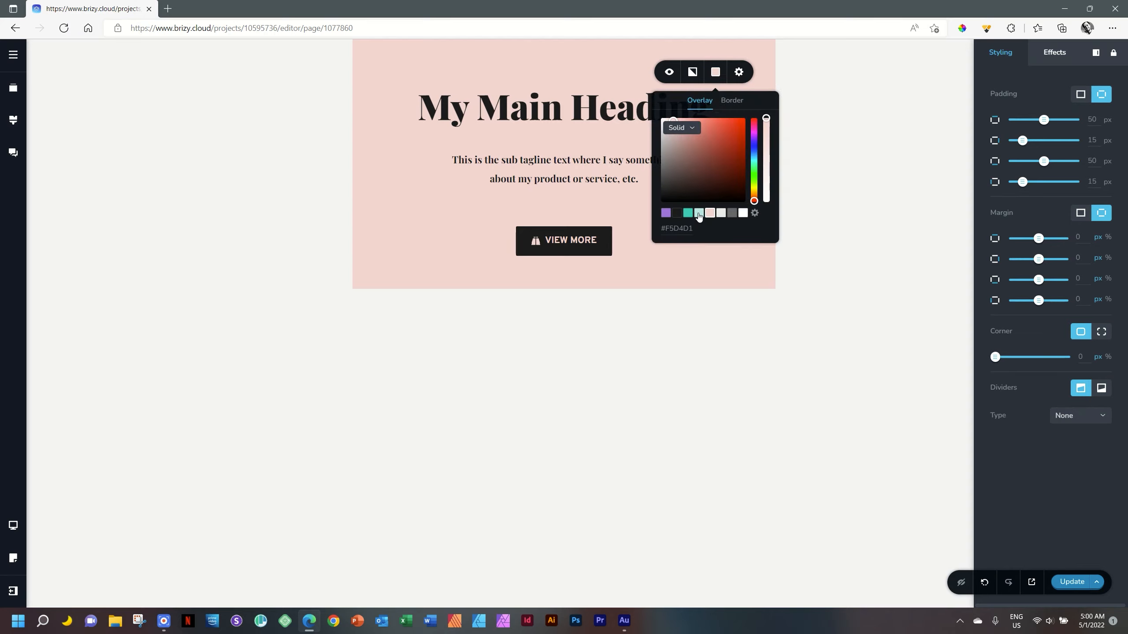
pyautogui.click(699, 213)
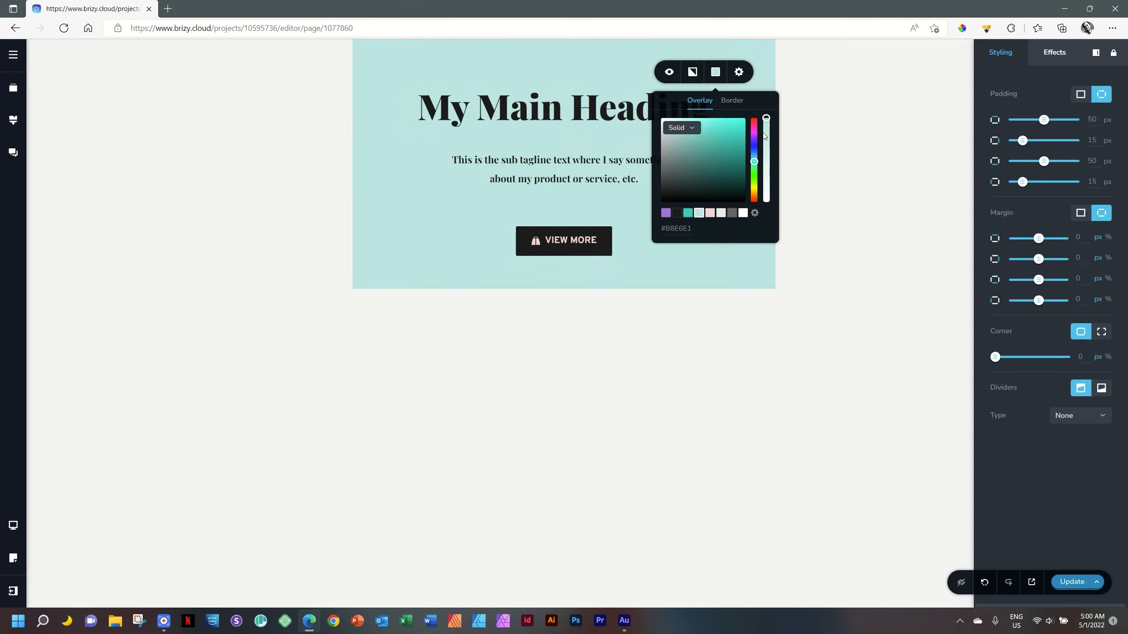
# Give the block a #1C1C1C border with a size of 15 in the tablet view.
pyautogui.click(732, 101)
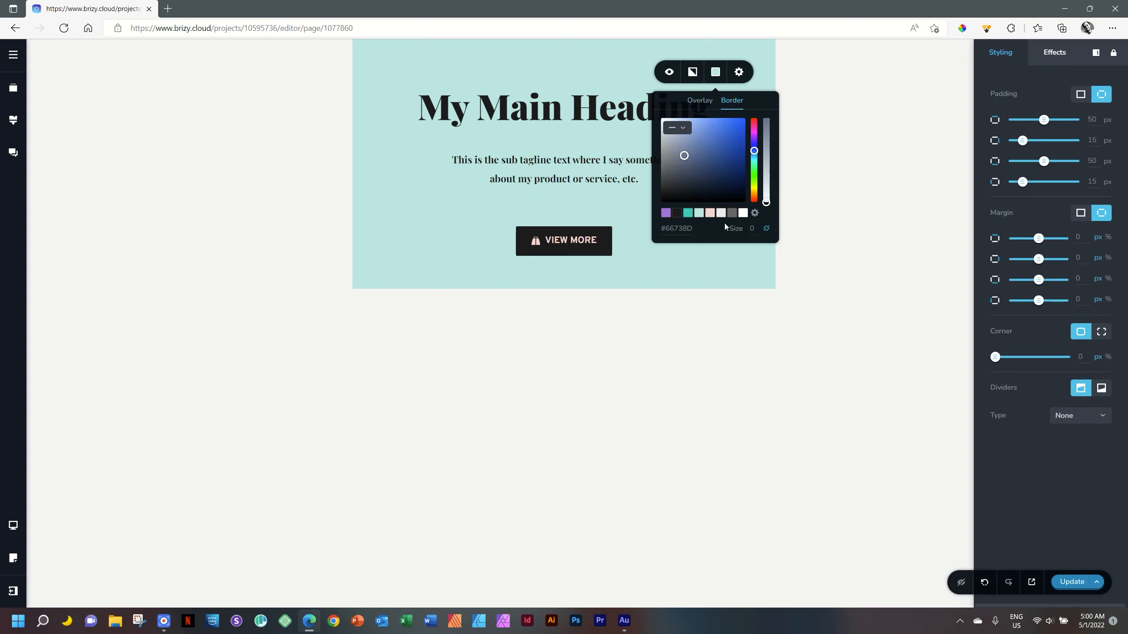
pyautogui.click(677, 213)
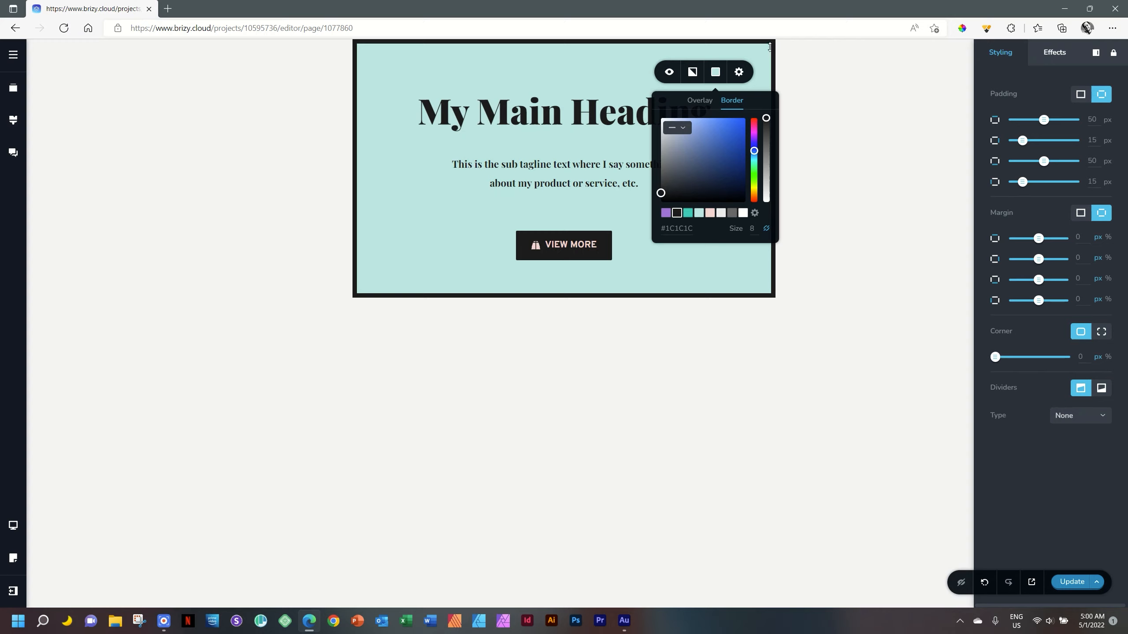
pyautogui.doubleClick(746, 229)
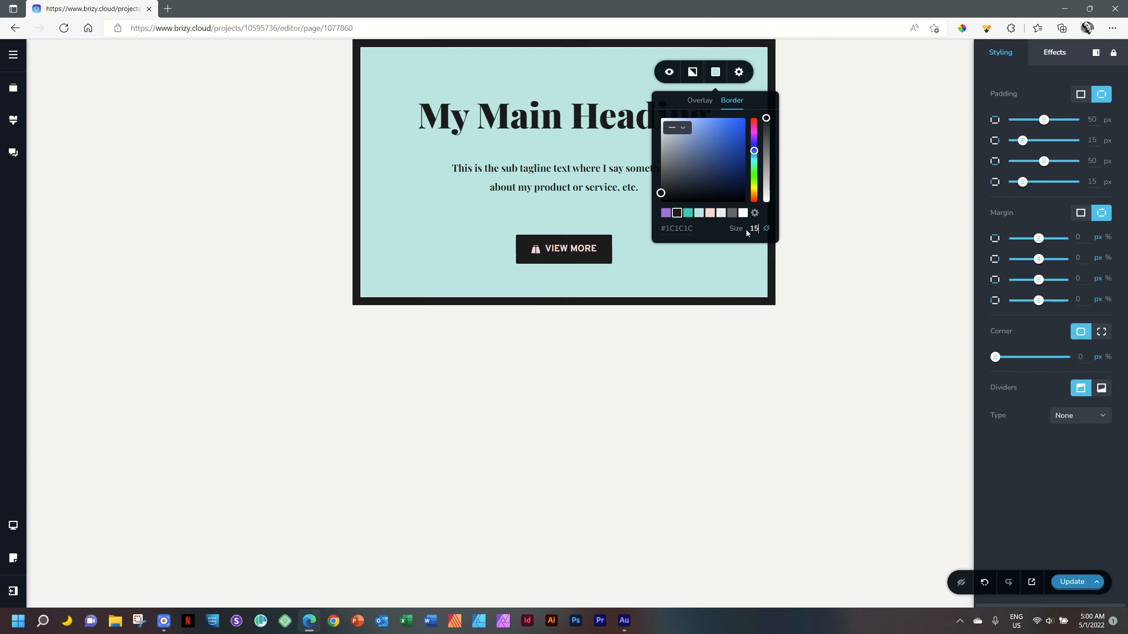
pyautogui.click(811, 196)
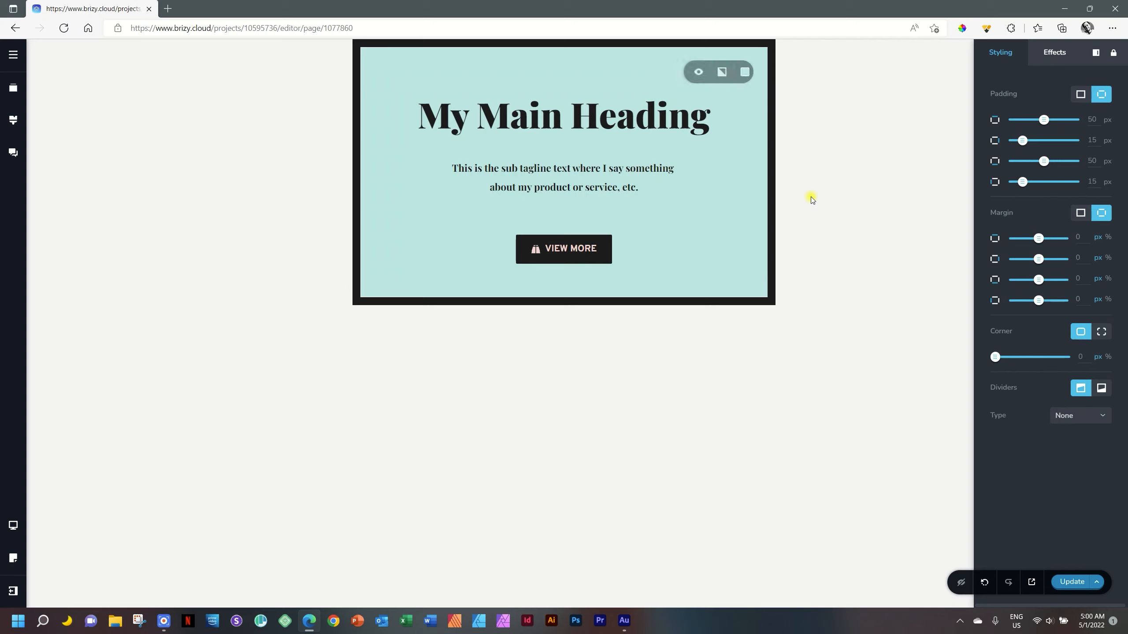
# Set the main heading's text alignment to justified in the tablet view.
pyautogui.click(587, 122)
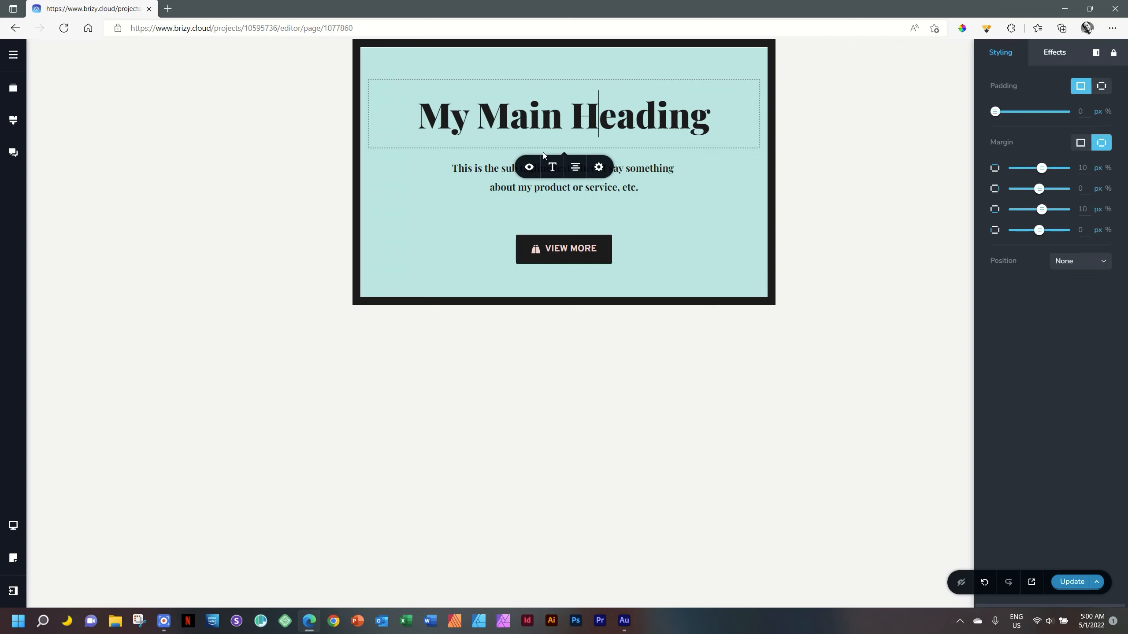
pyautogui.click(575, 168)
pyautogui.click(575, 168)
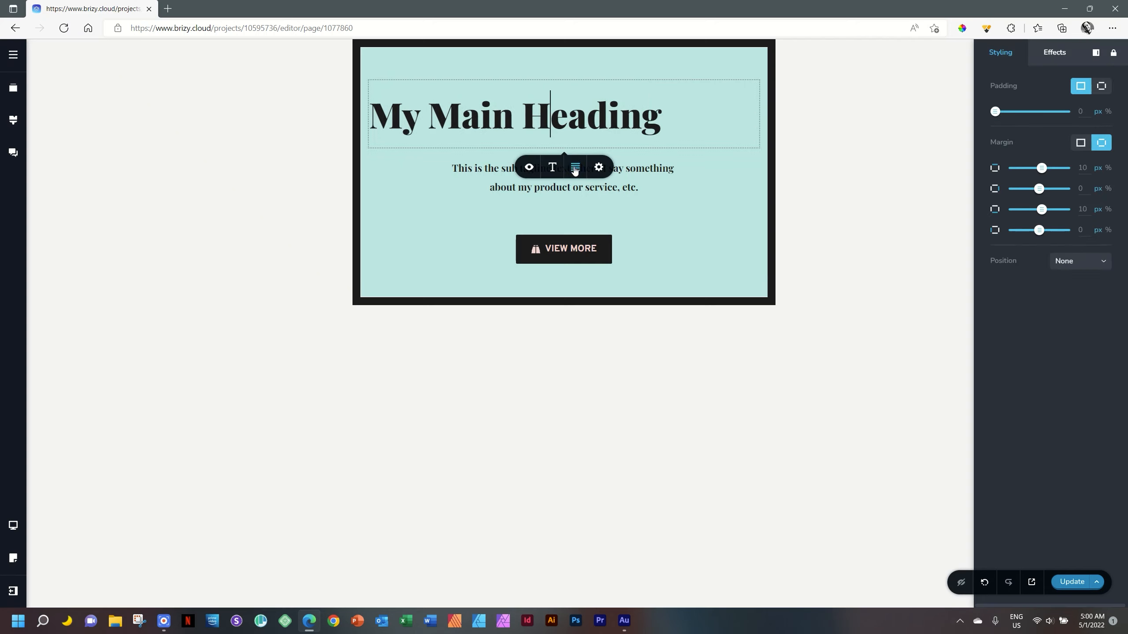
# Justify the sub tagline in the tablet view and set its left padding to 0% and right padding to 40%.
pyautogui.click(647, 170)
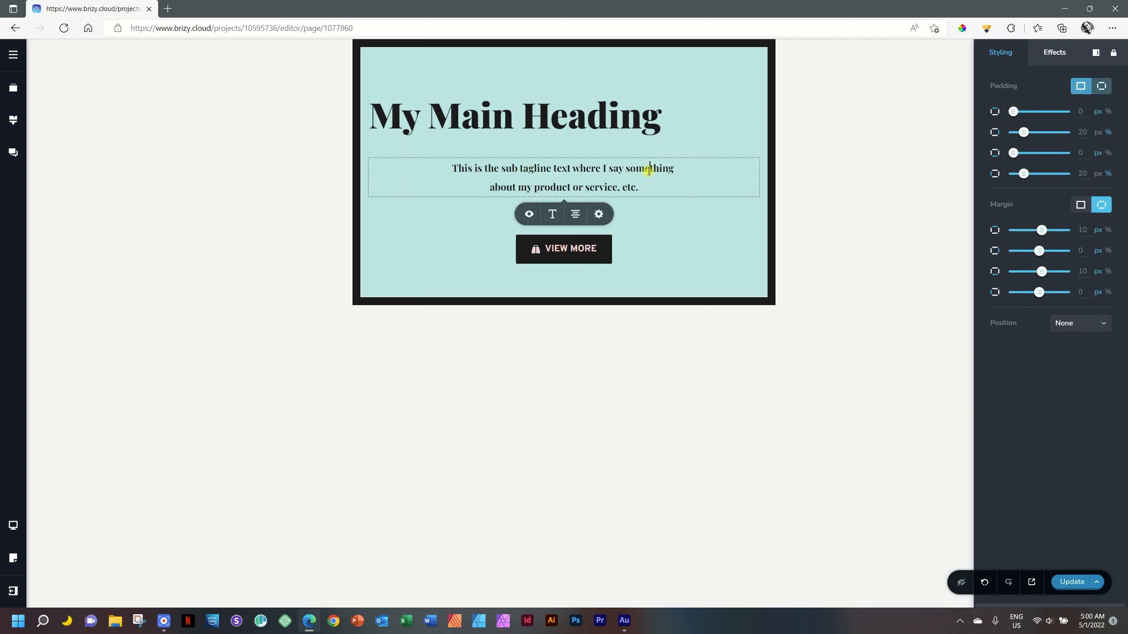
pyautogui.click(576, 216)
pyautogui.click(576, 215)
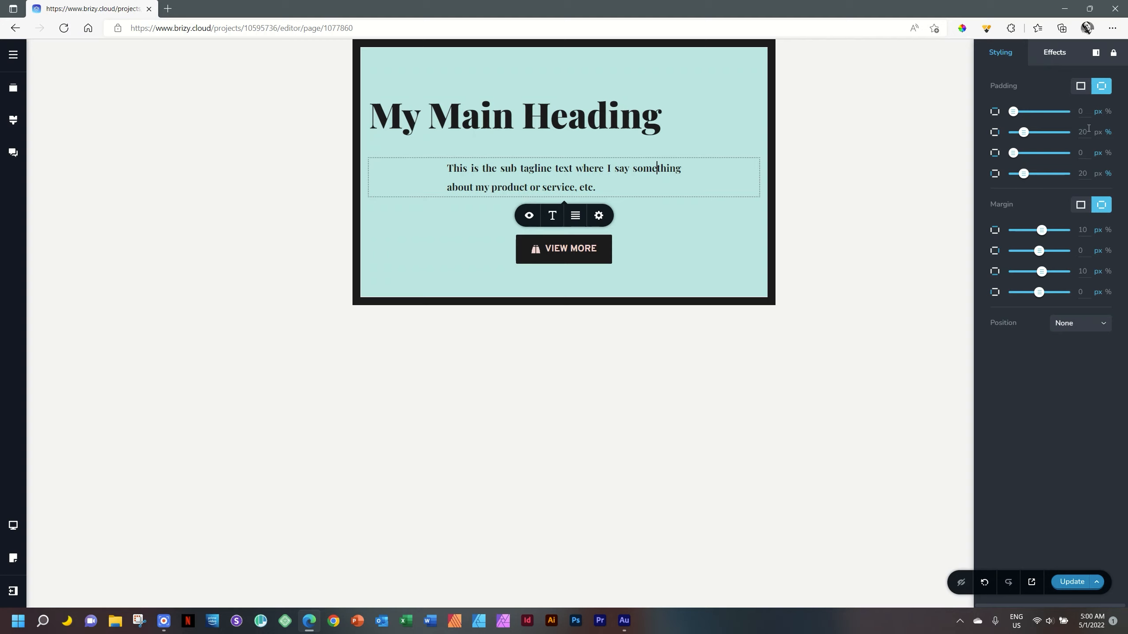
pyautogui.moveTo(1089, 172); pyautogui.dragTo(1065, 178)
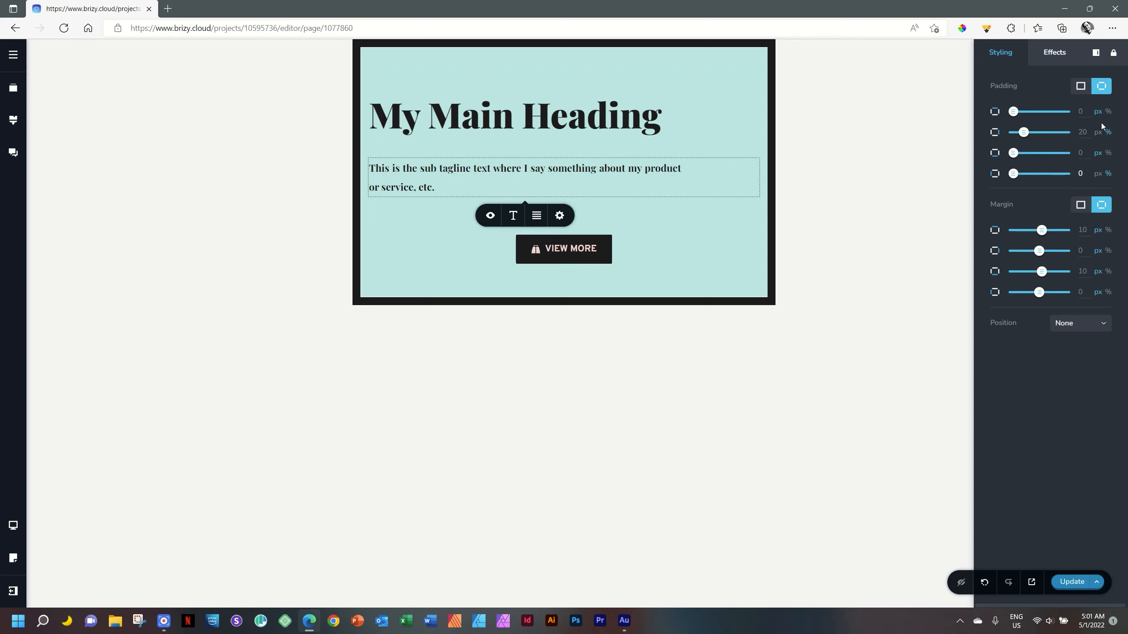
pyautogui.moveTo(1086, 133); pyautogui.dragTo(1068, 139)
# Align the VIEW MORE button to the left in the tablet view.
pyautogui.click(567, 252)
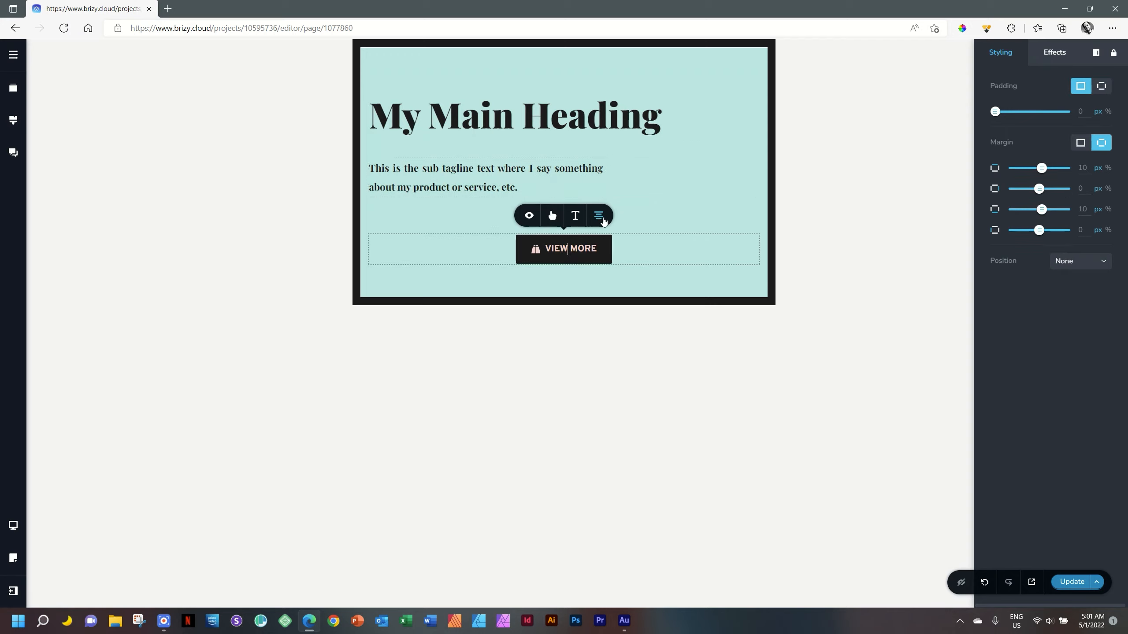
pyautogui.click(602, 218)
pyautogui.click(601, 216)
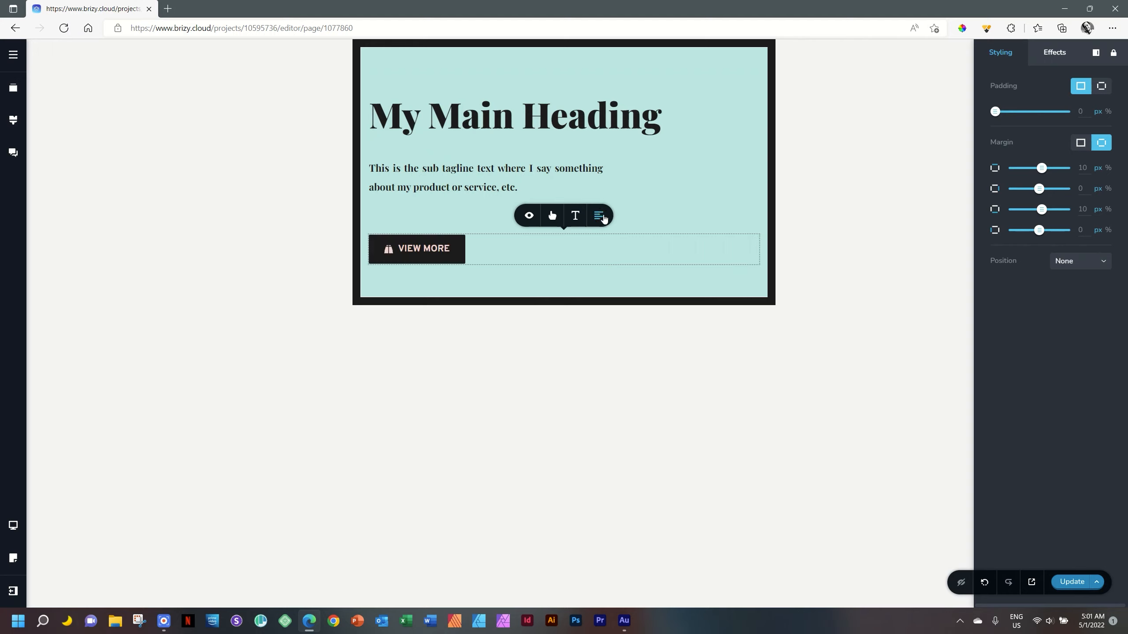
pyautogui.click(488, 356)
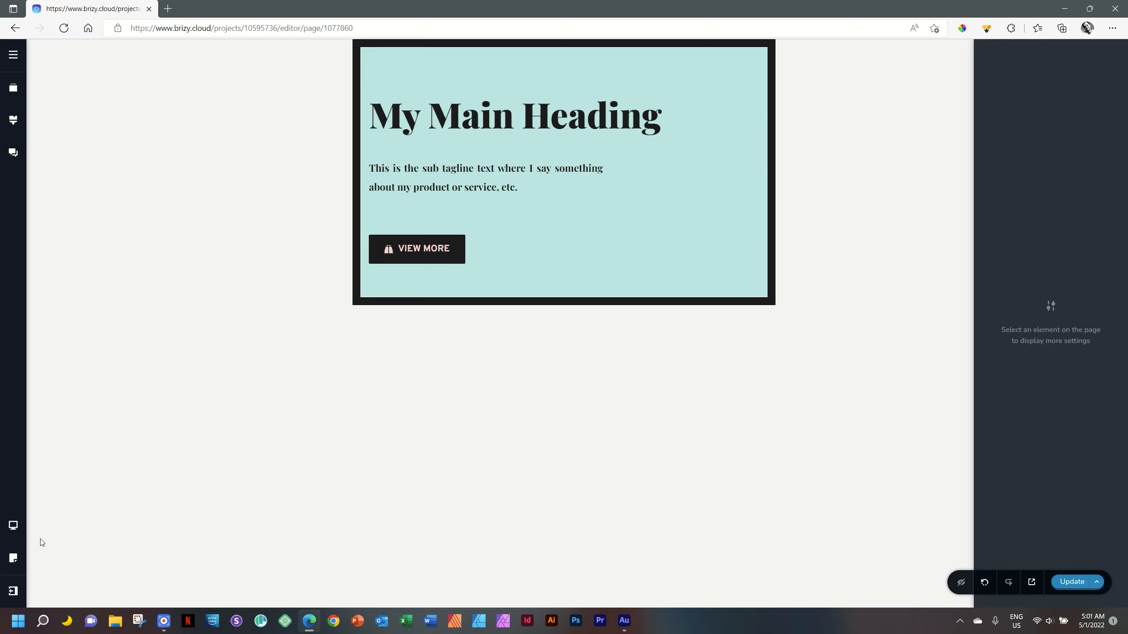
# Check the block's design in the mobile view and return to the desktop view.
pyautogui.click(13, 525)
pyautogui.click(62, 540)
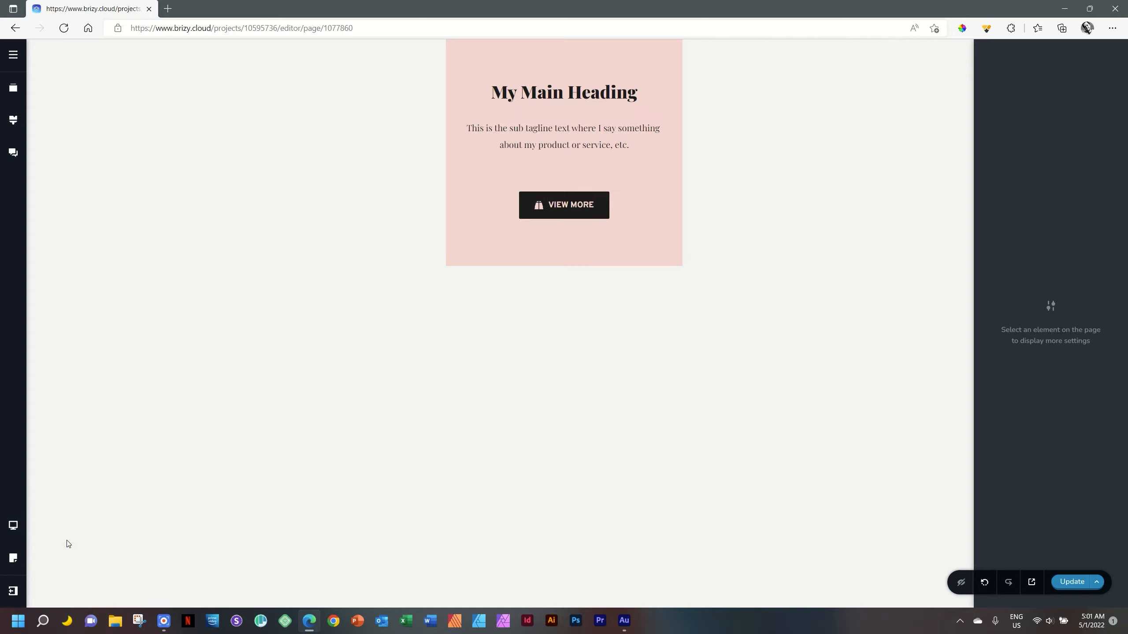
pyautogui.click(13, 525)
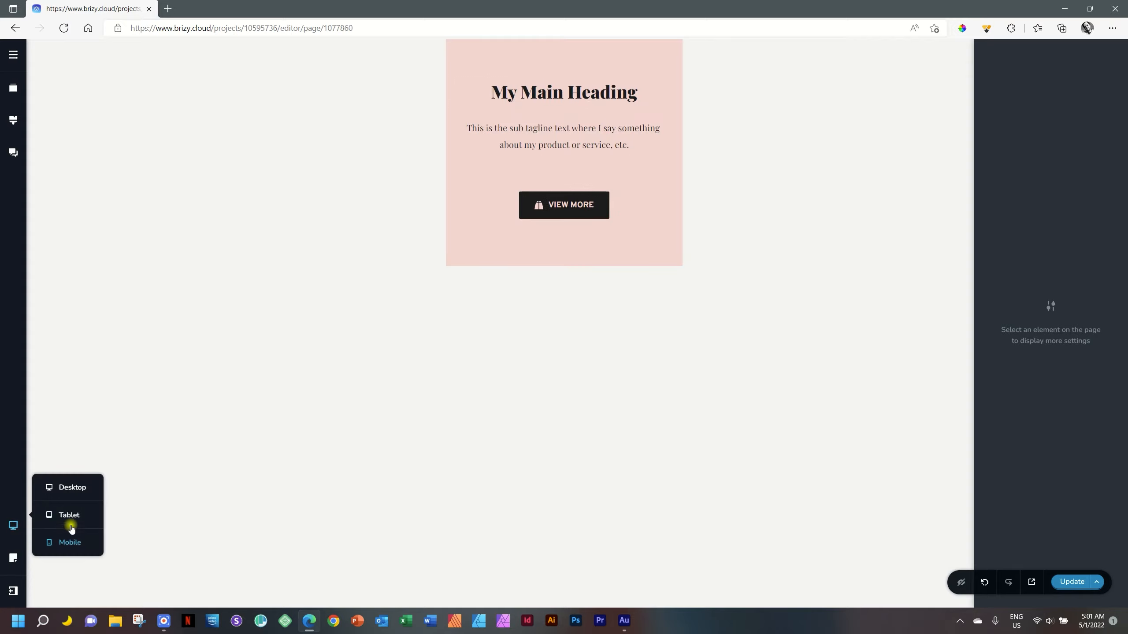
pyautogui.click(70, 492)
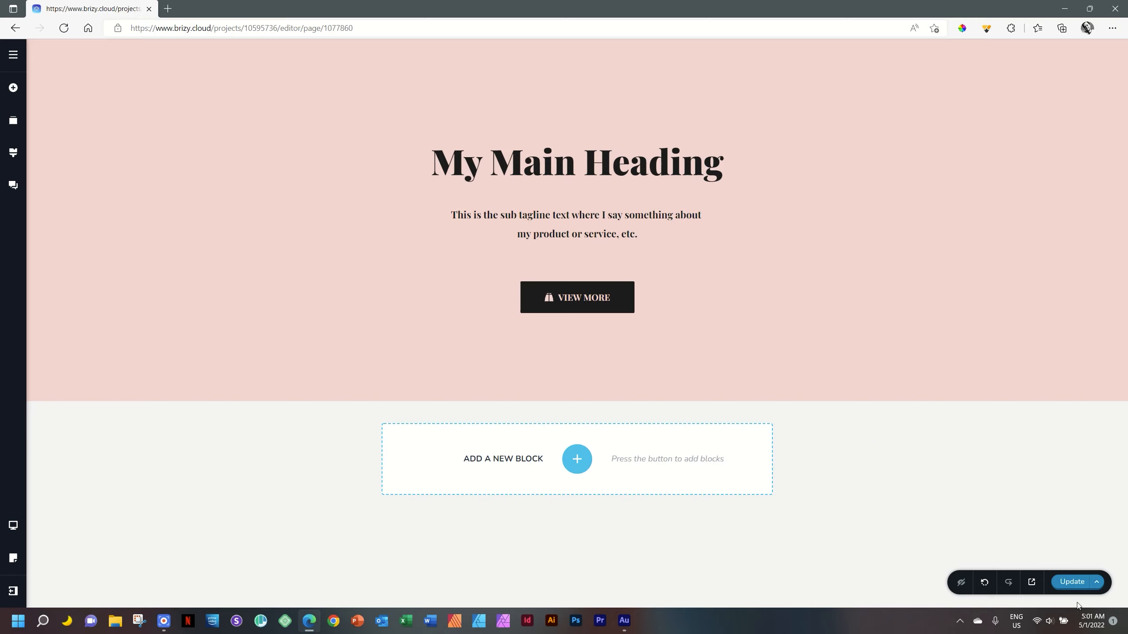
# Save the page and open its live version in a new browser tab.
pyautogui.hotkey('ctrl', 's')
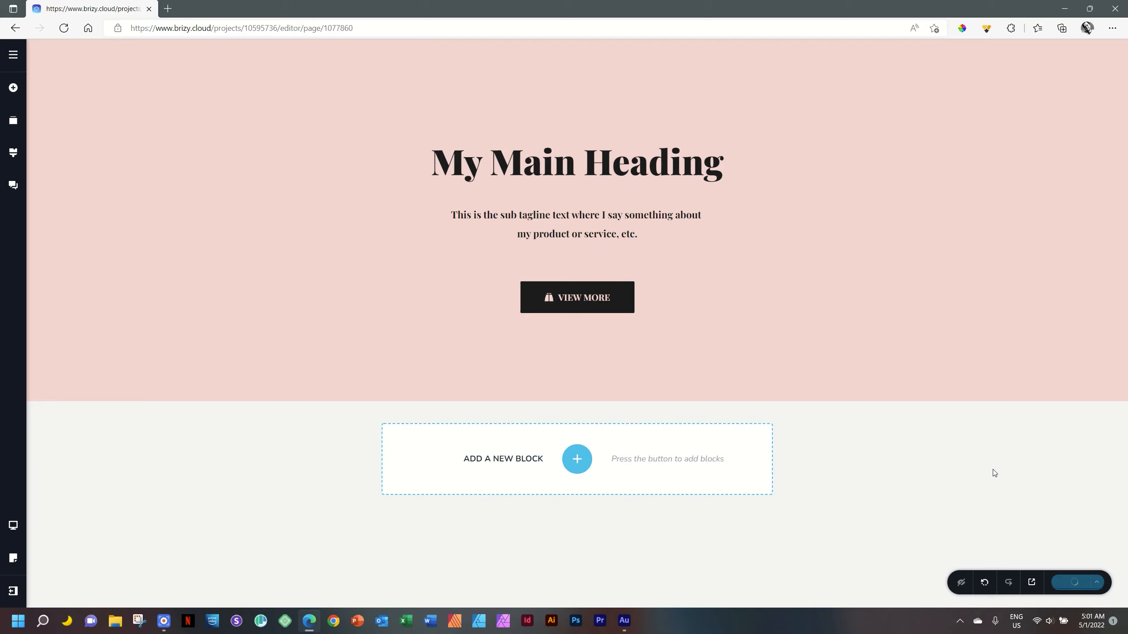
pyautogui.click(1035, 587)
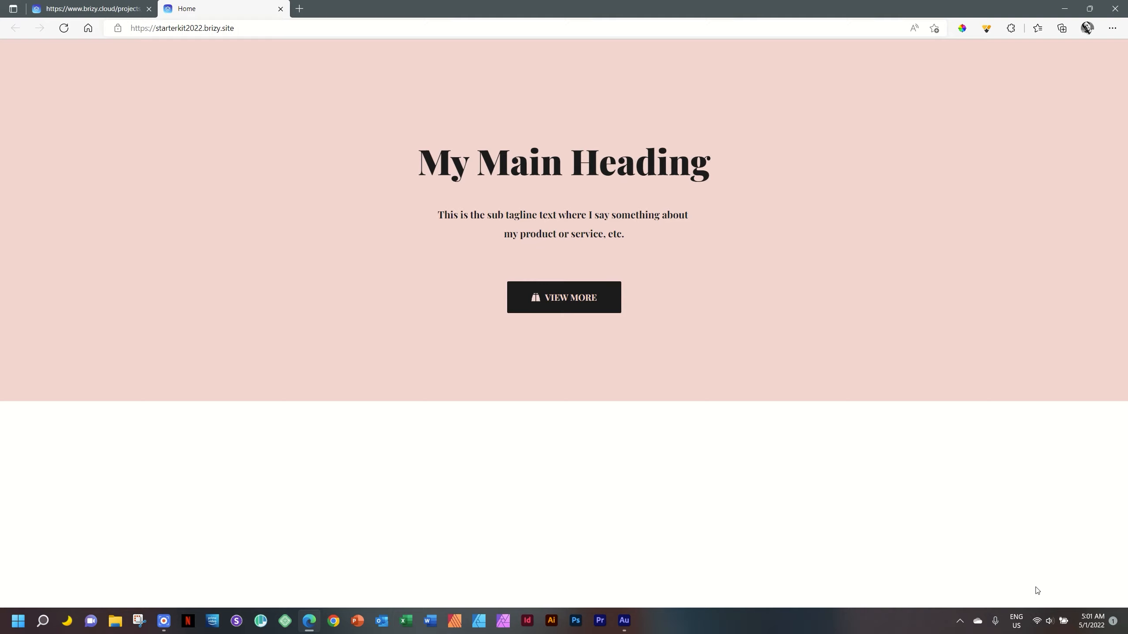
# Examine the live page in the browser's device emulation as an iPad Air and as an iPhone 12 Pro.
pyautogui.press('F12')
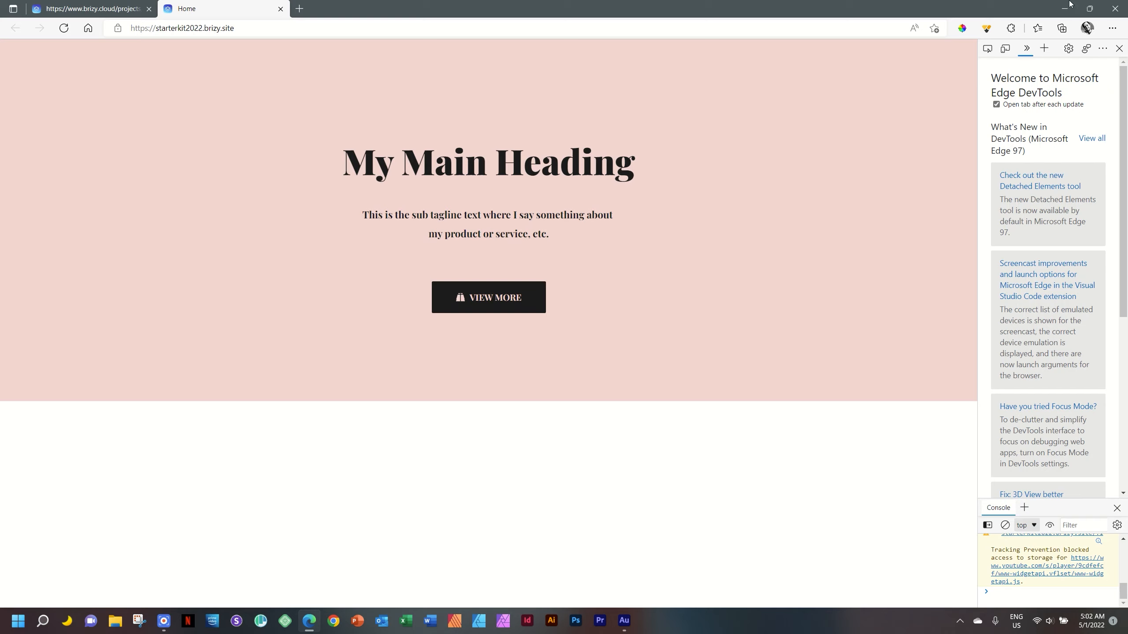
pyautogui.click(1006, 49)
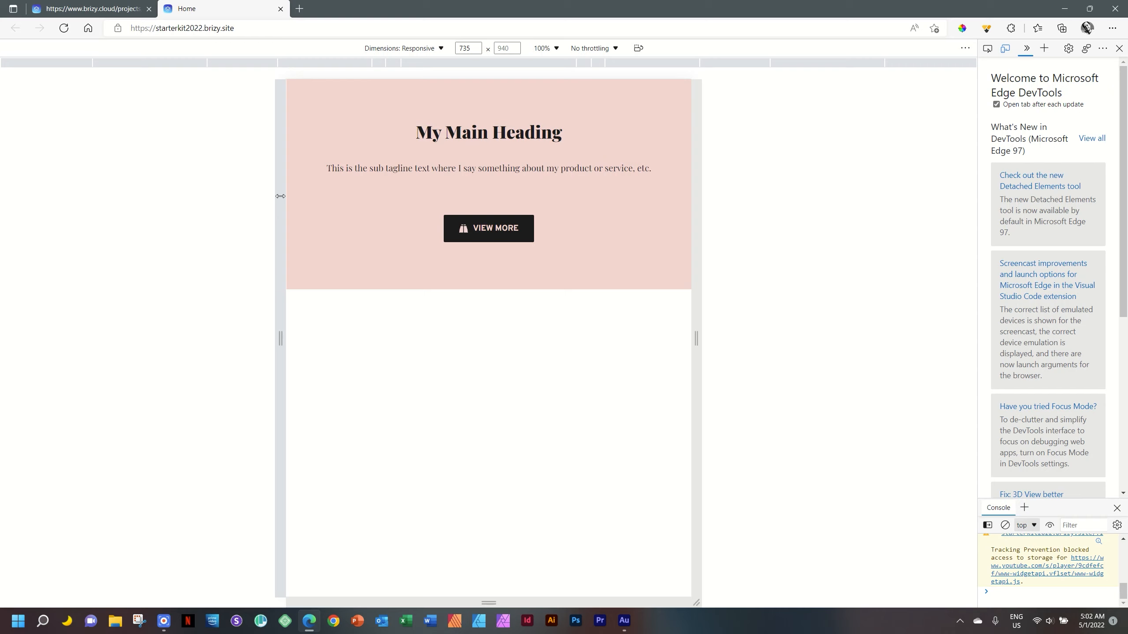
pyautogui.click(442, 50)
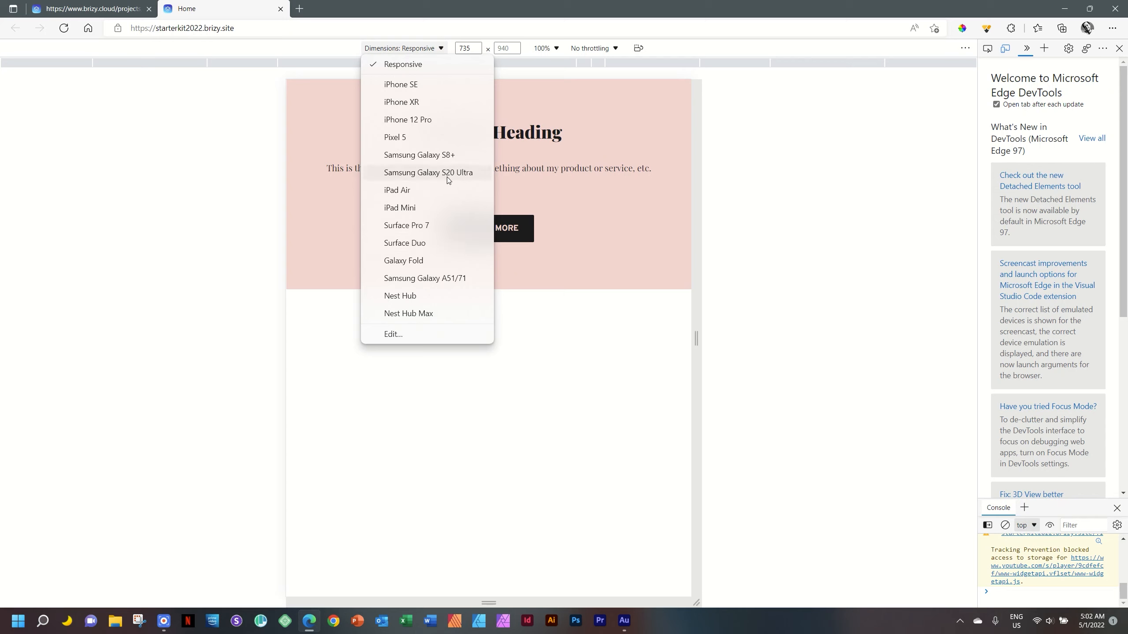
pyautogui.click(414, 191)
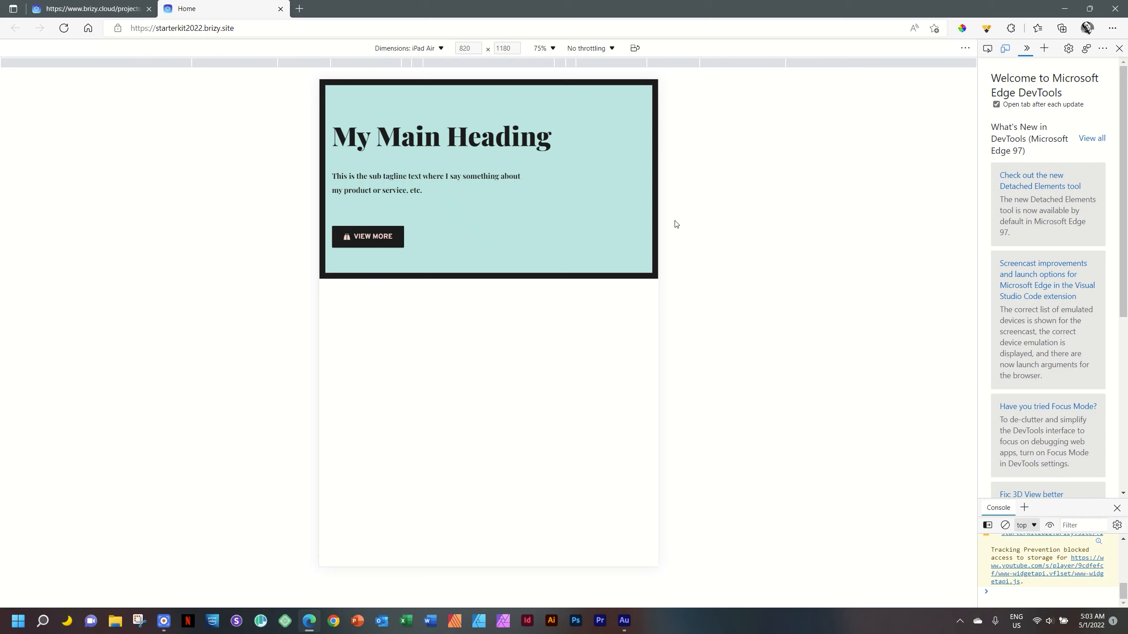
pyautogui.click(426, 49)
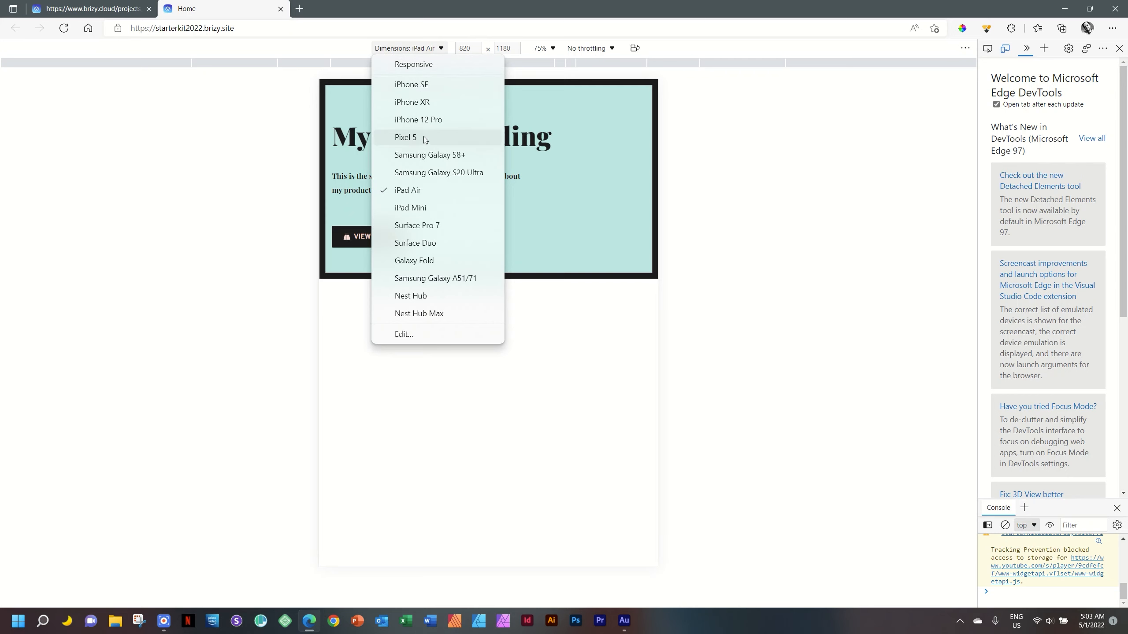
pyautogui.click(430, 123)
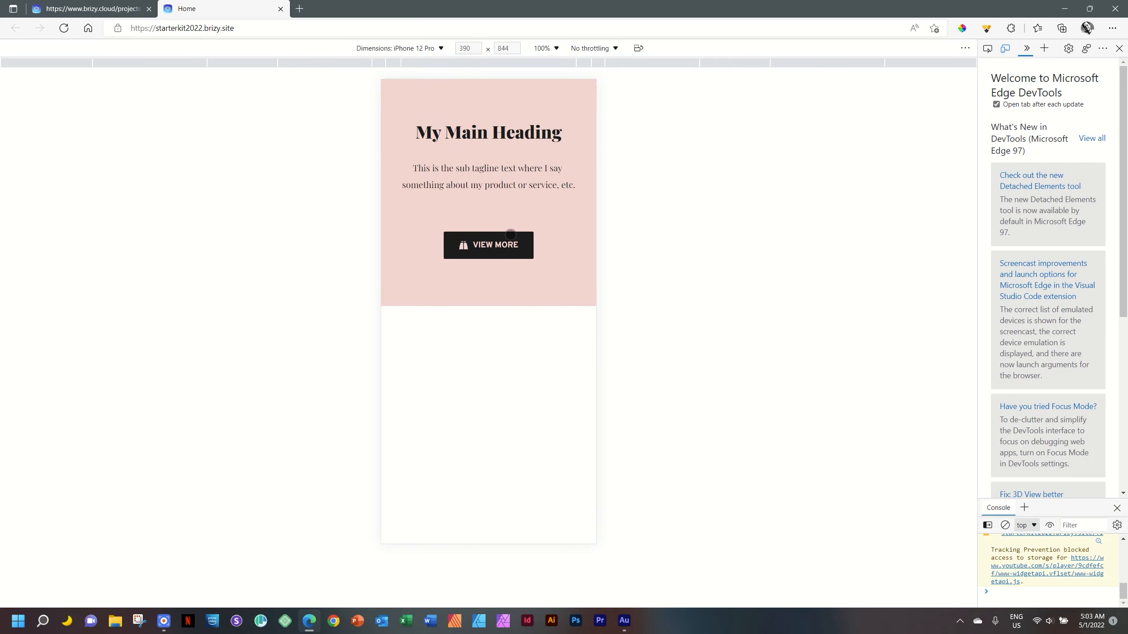
# Using responsive dimensions, widen the viewport to desktop size, then narrow it and check the tablet breakpoint between widths of 991 and 990.
pyautogui.click(406, 49)
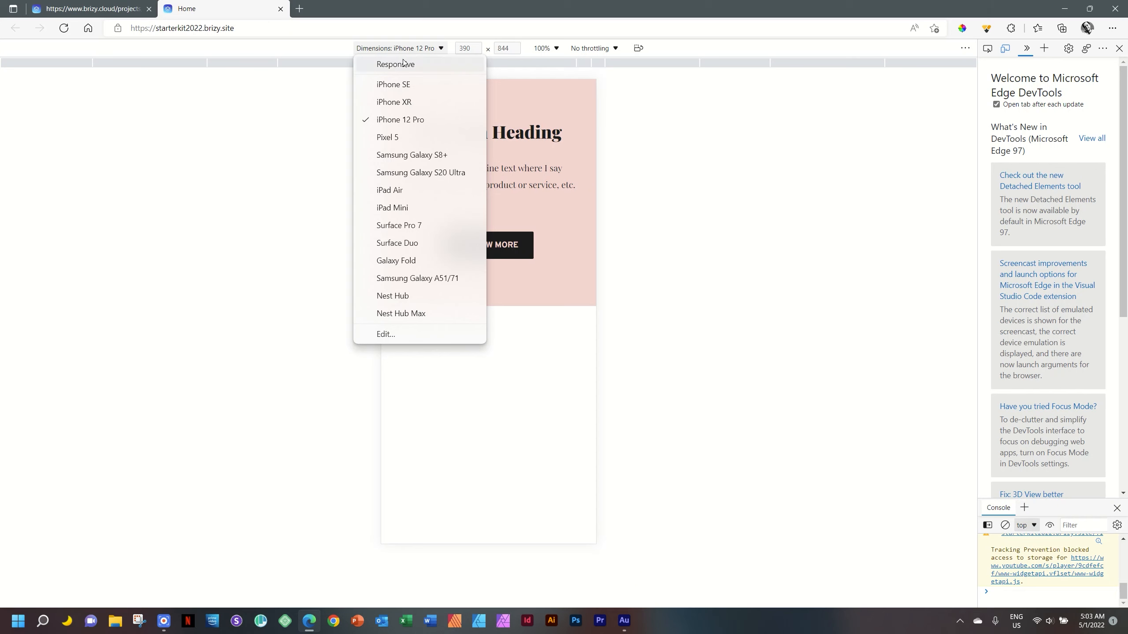
pyautogui.click(399, 64)
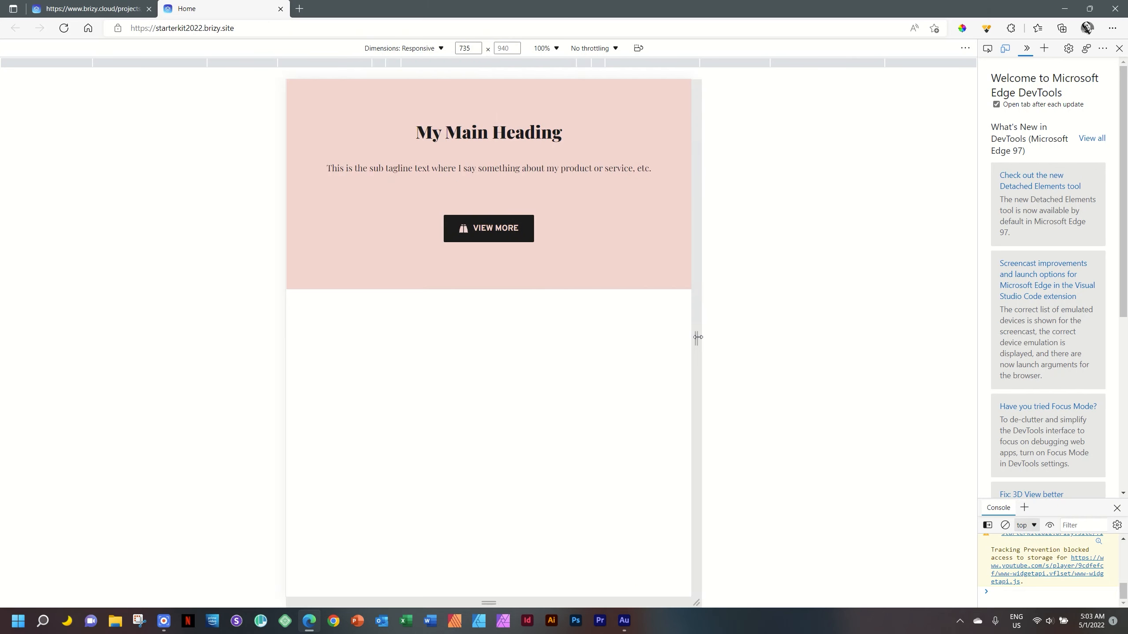
pyautogui.moveTo(699, 337); pyautogui.dragTo(980, 329)
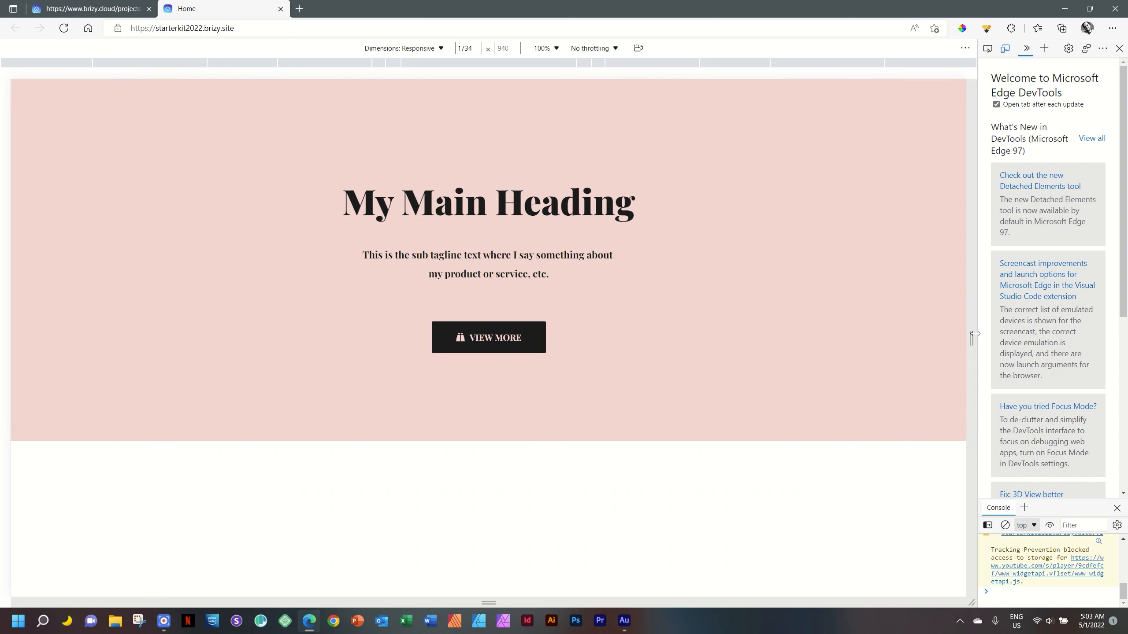
pyautogui.moveTo(970, 334); pyautogui.dragTo(766, 340)
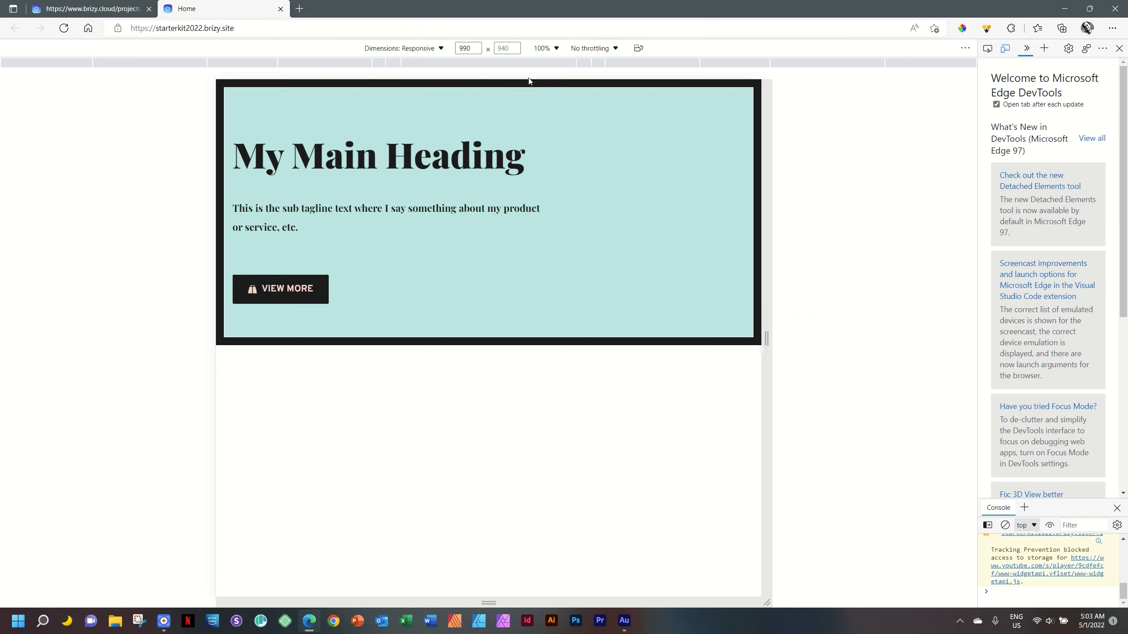
pyautogui.click(476, 46)
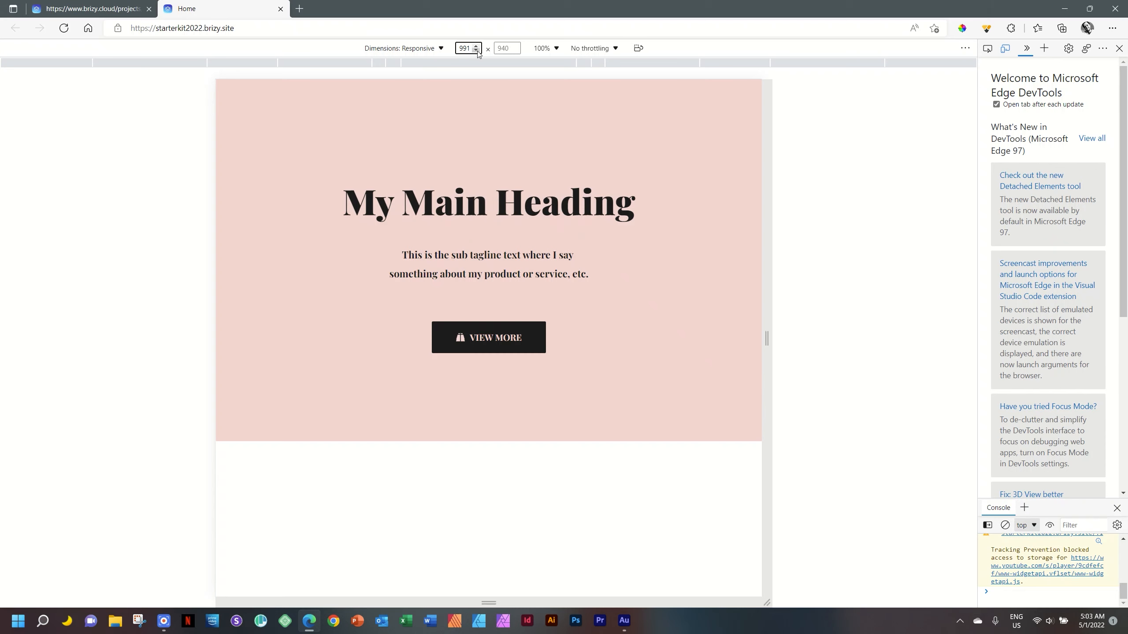
pyautogui.click(477, 51)
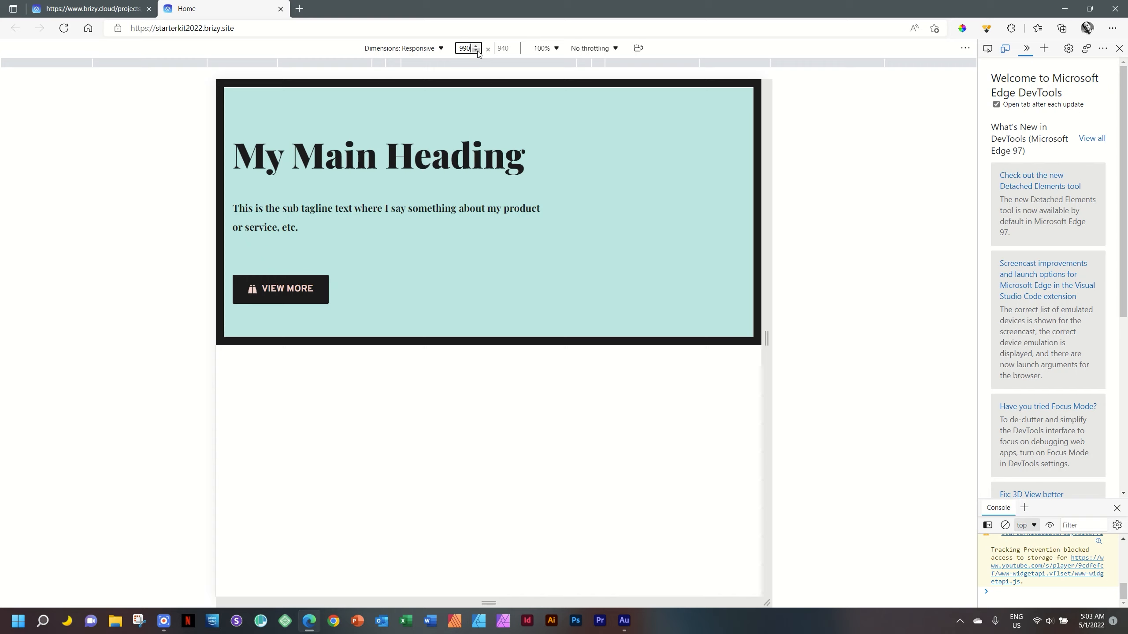
# Narrow the viewport to 769, step its width around 767 to check the mobile breakpoint, and shrink it to about 604.
pyautogui.moveTo(767, 338); pyautogui.dragTo(705, 338)
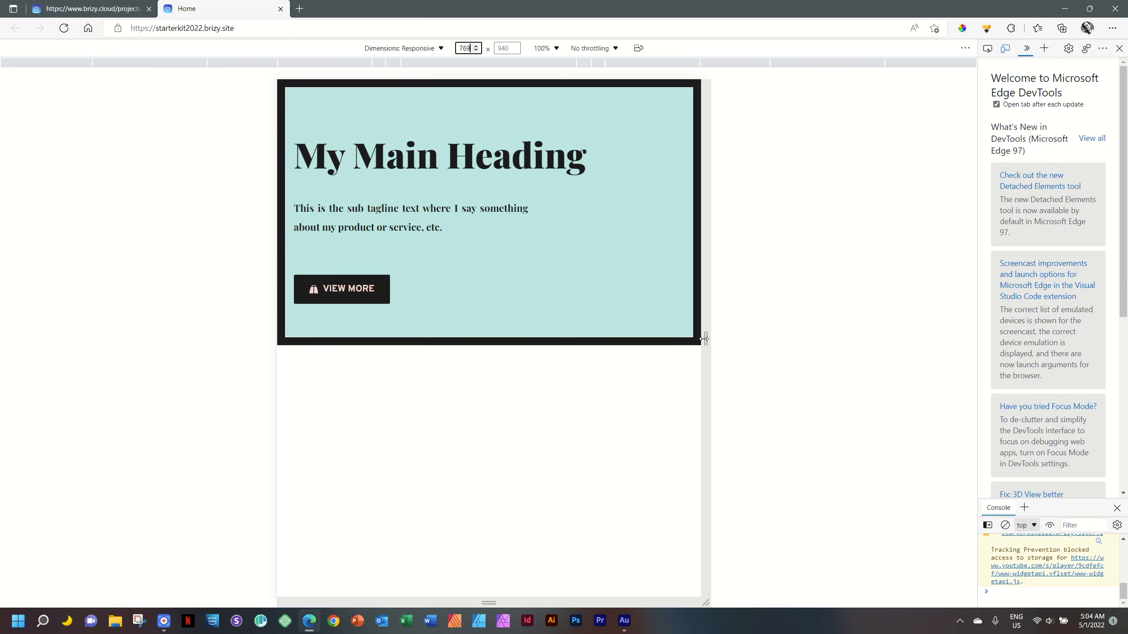
pyautogui.click(475, 51)
pyautogui.click(476, 50)
pyautogui.click(475, 51)
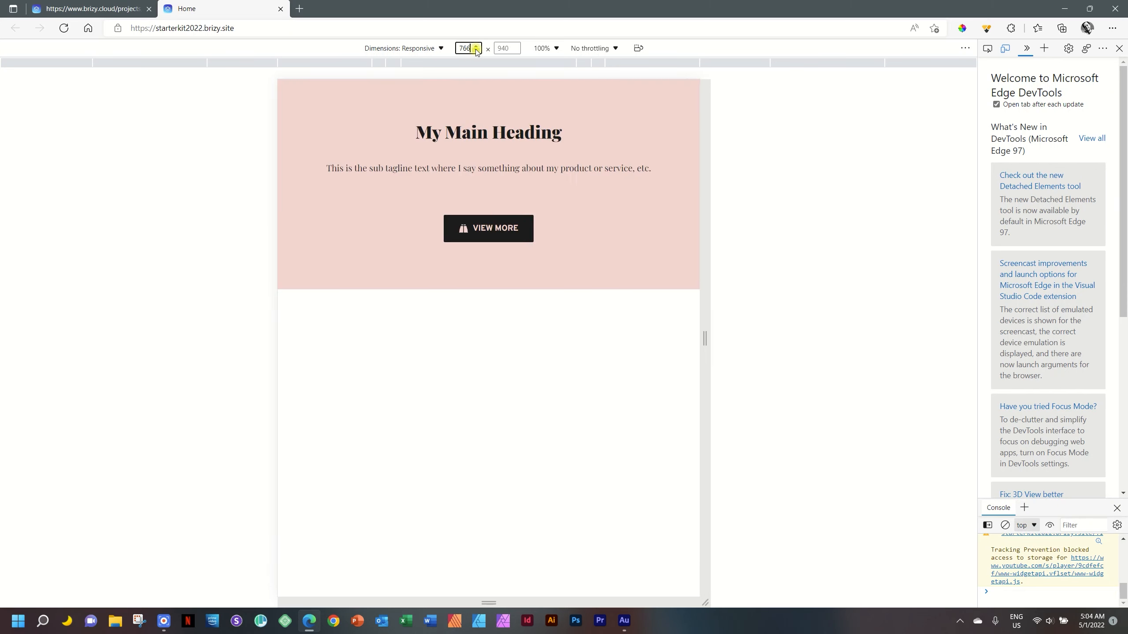
pyautogui.click(477, 47)
pyautogui.click(476, 47)
pyautogui.click(476, 47)
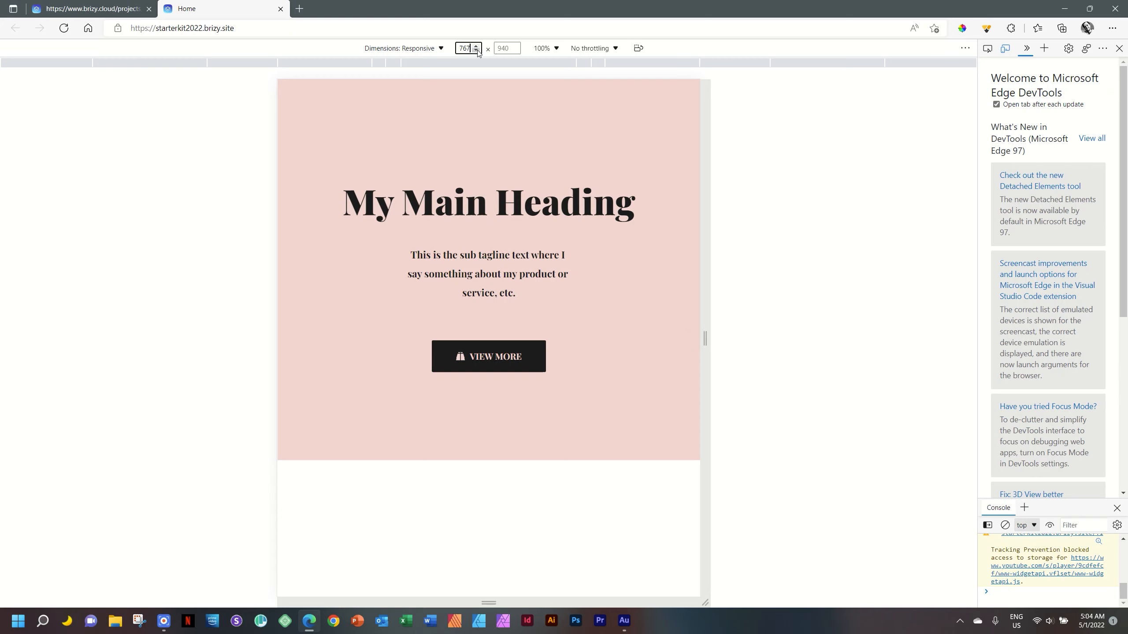
pyautogui.click(707, 336)
pyautogui.moveTo(705, 334); pyautogui.dragTo(660, 331)
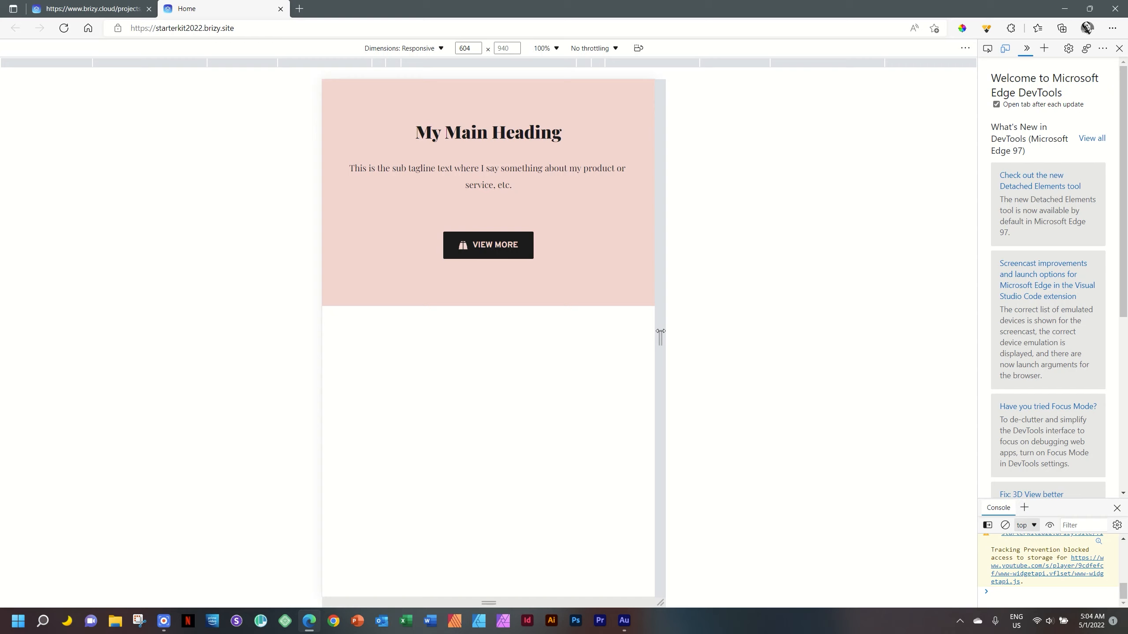
# Turn off device emulation, close the developer tools, and close the live page's tab to return to the editor.
pyautogui.click(1006, 48)
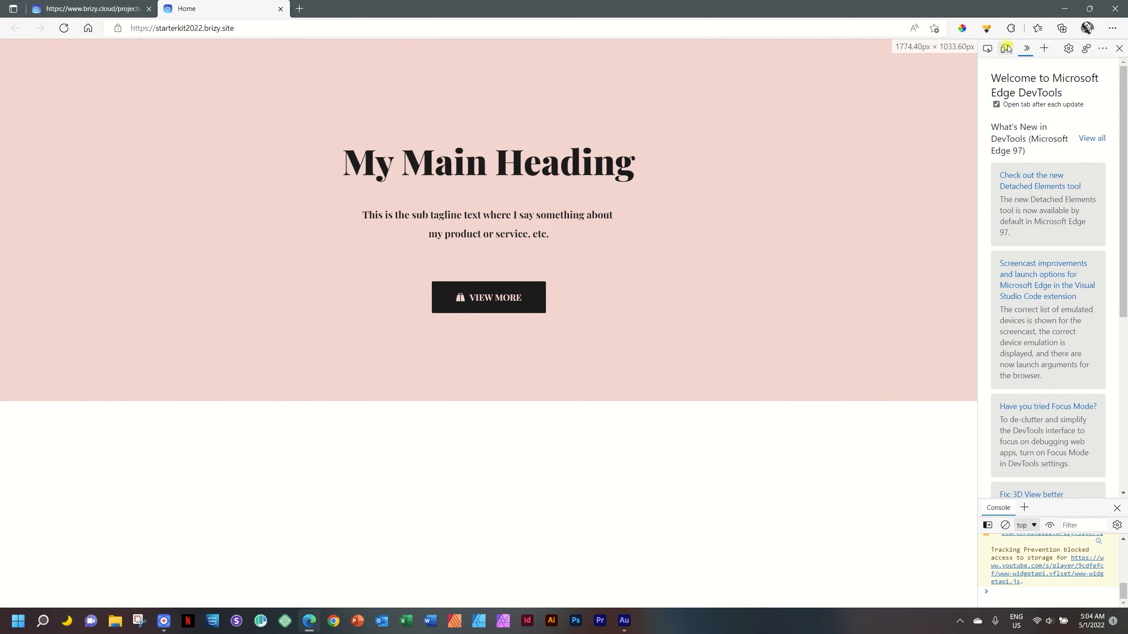
pyautogui.click(1118, 50)
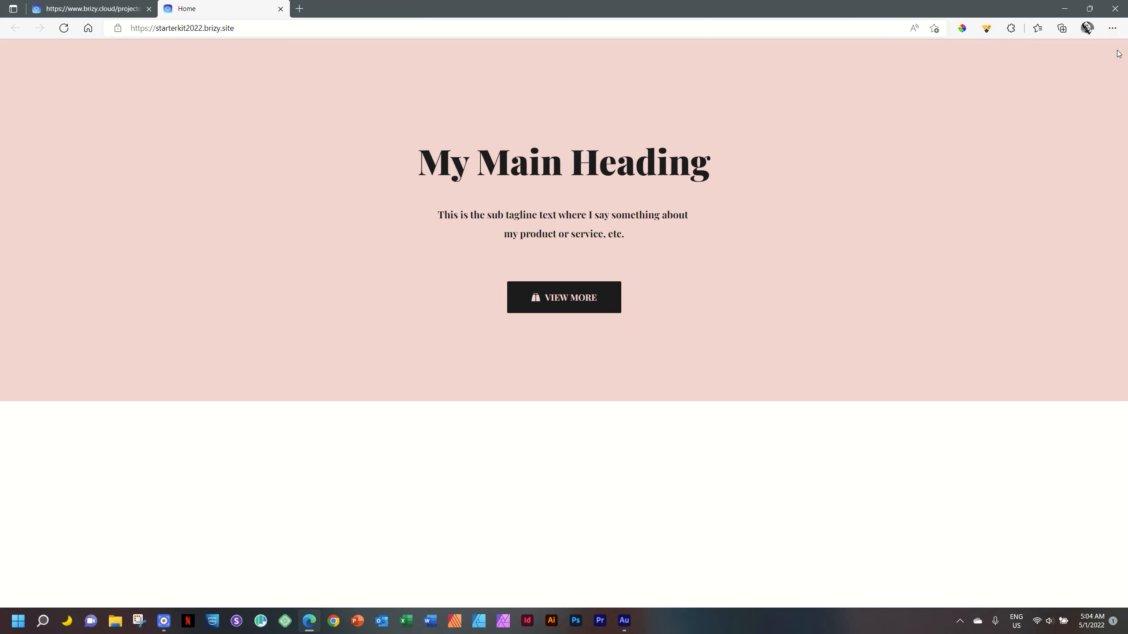
pyautogui.click(280, 8)
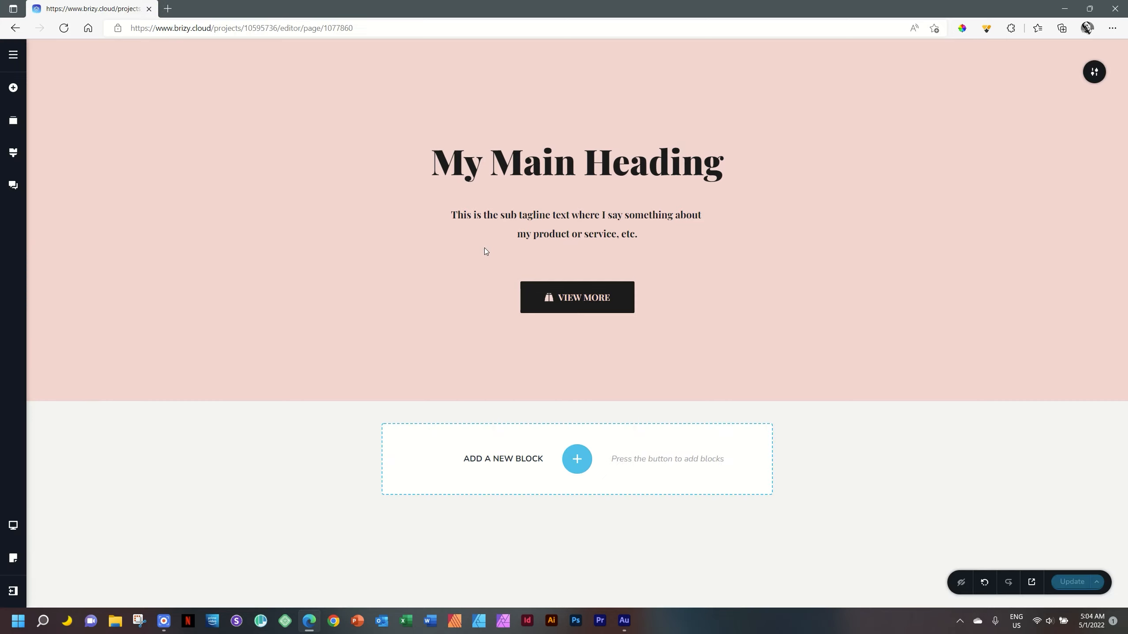